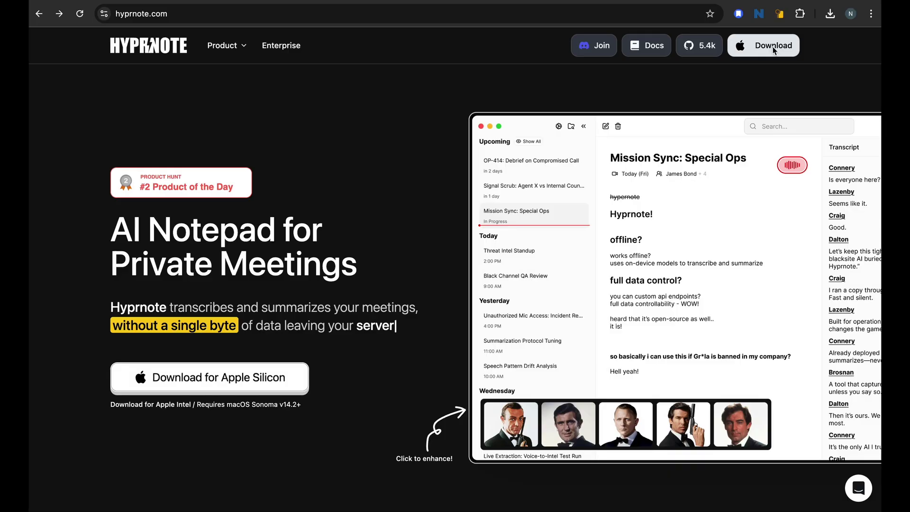
Step: Download Hyprnote for macOS, select the app in the installer, and close the installer window
click(771, 47)
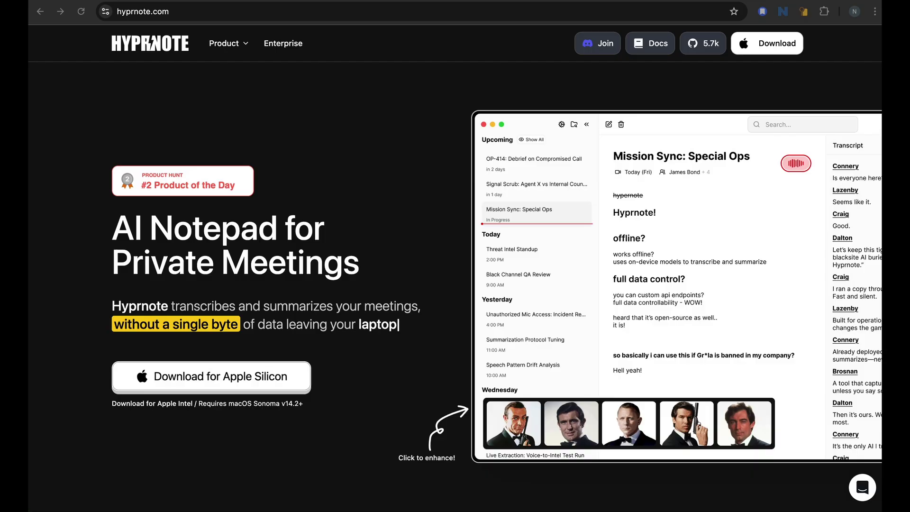
click(313, 293)
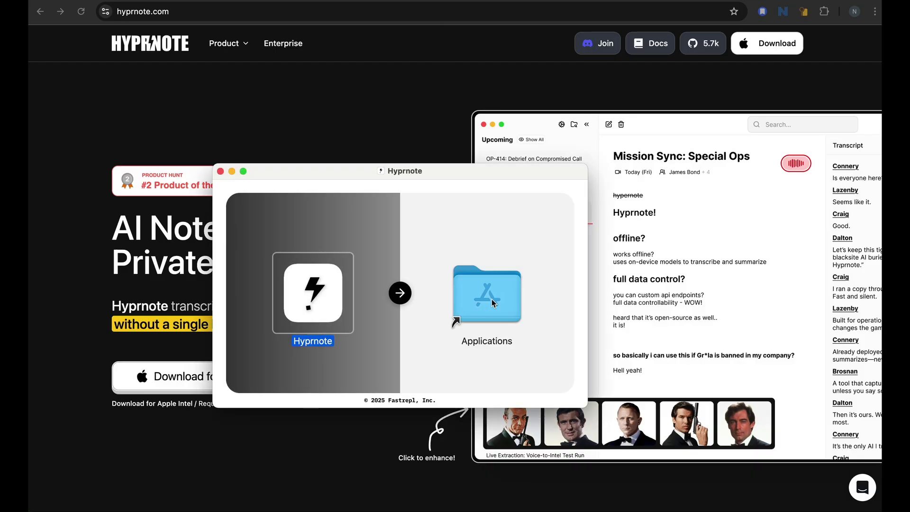
click(220, 171)
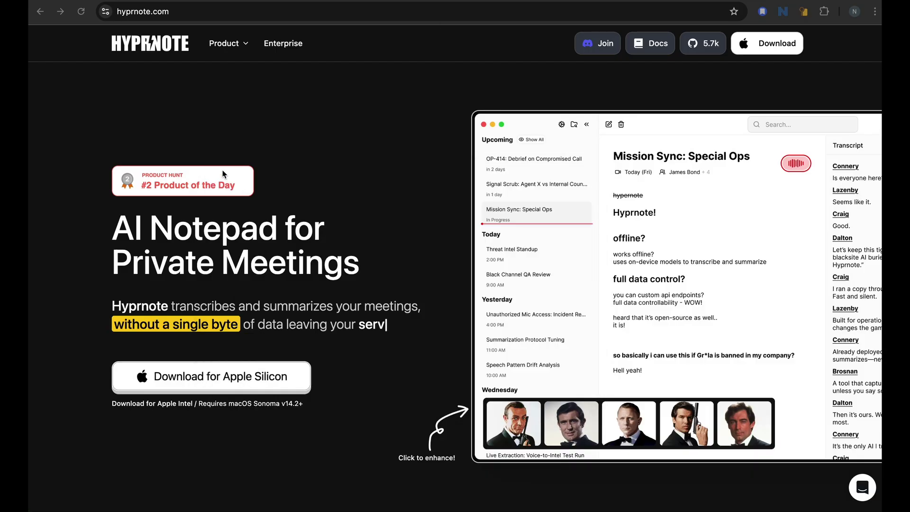
Step: Launch Hyprnote from Spotlight and confirm opening the downloaded app
key(super+space)
text(h)
key(Escape)
key(Return)
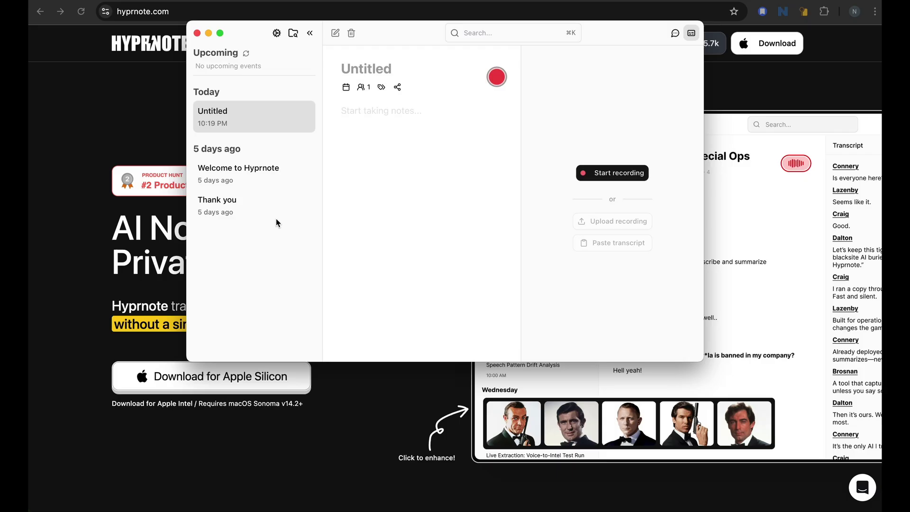
Step: Bring the Hyprnote web page forward and scroll down to the How it works section
click(373, 424)
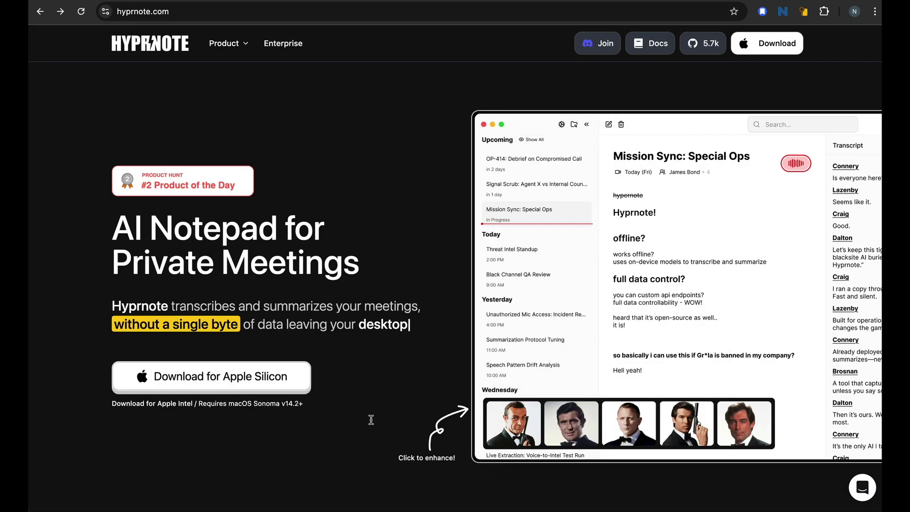
scroll(370, 420, down, 15)
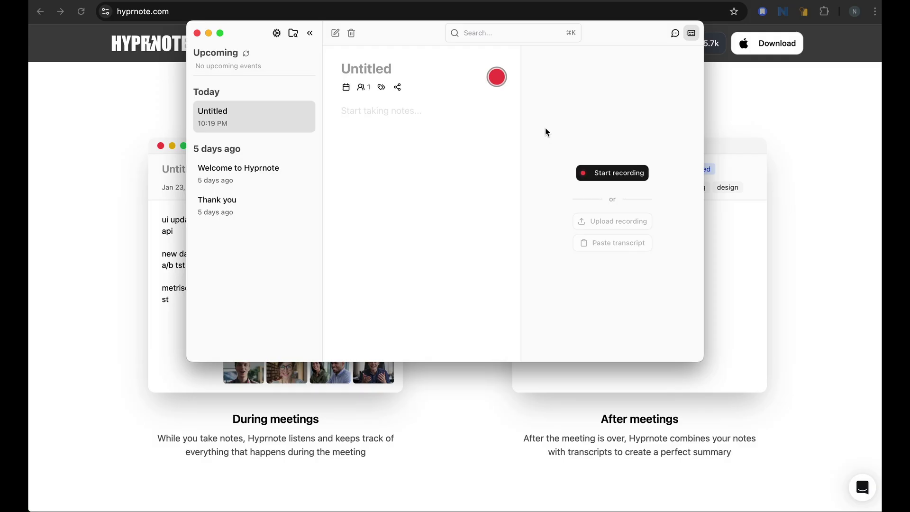
Step: Allow Hyprnote microphone access in macOS privacy settings, relaunch Hyprnote, and quit System Settings
click(277, 34)
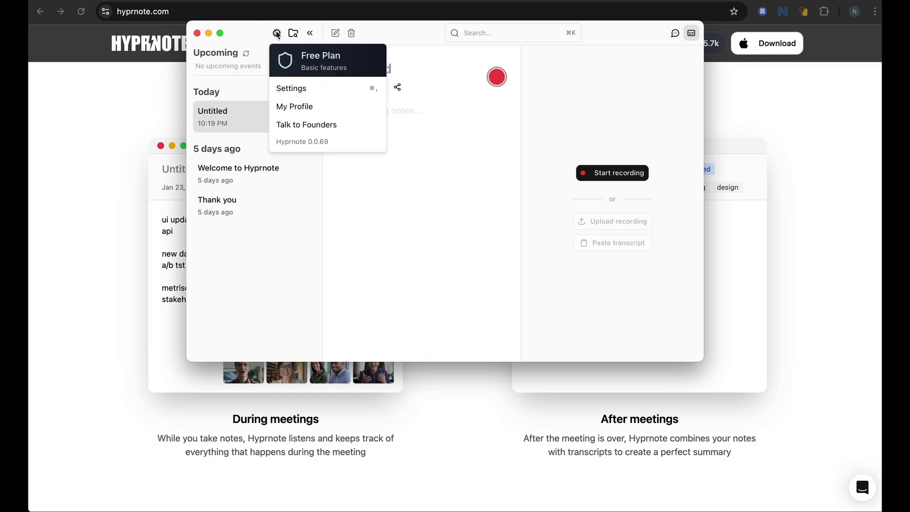
click(284, 88)
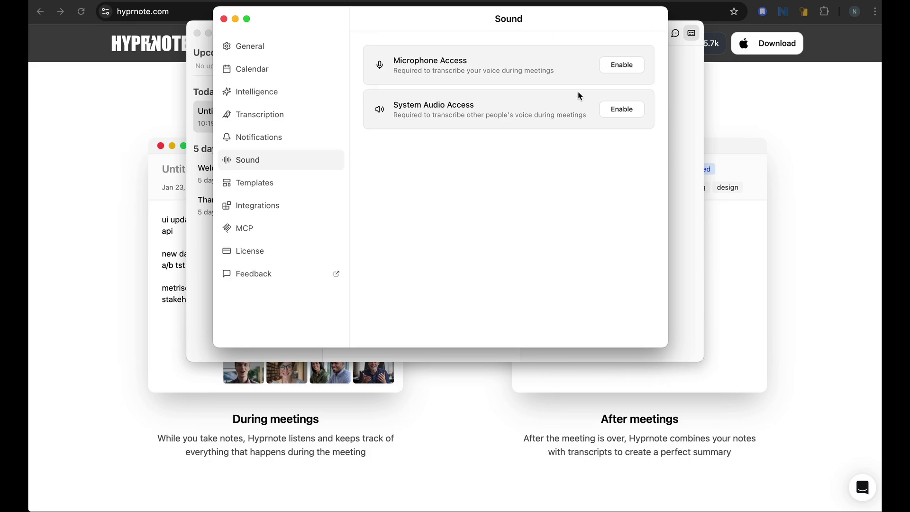
click(614, 60)
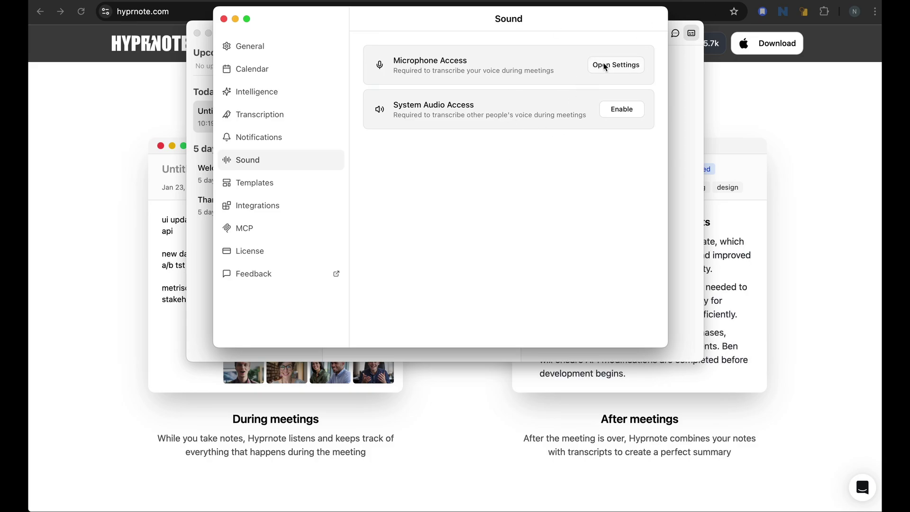
click(614, 65)
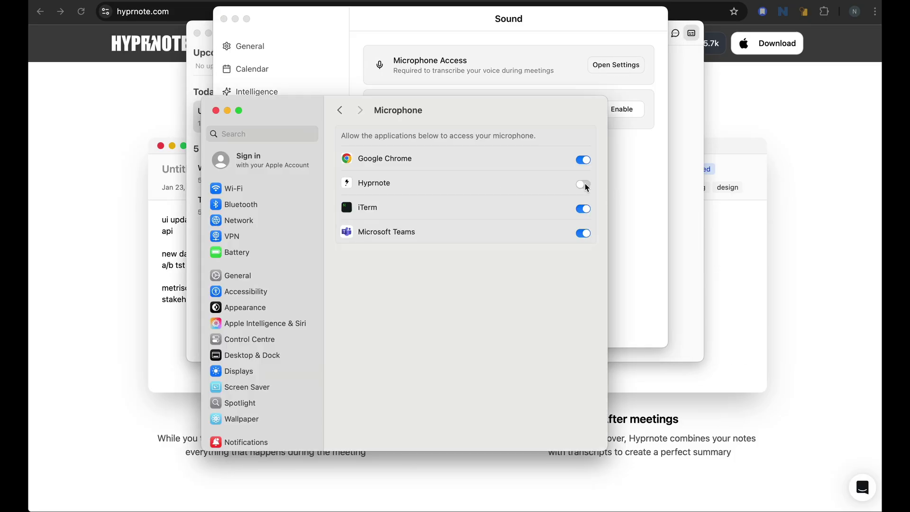
click(585, 185)
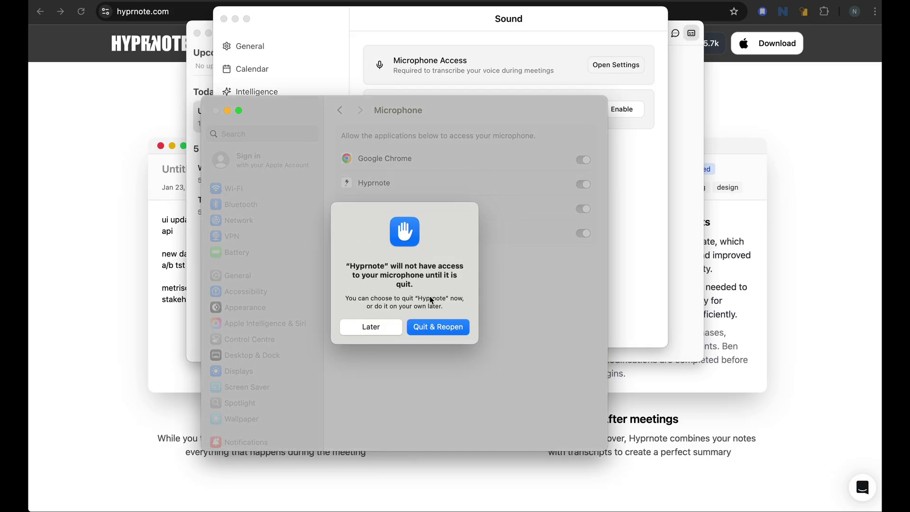
click(448, 332)
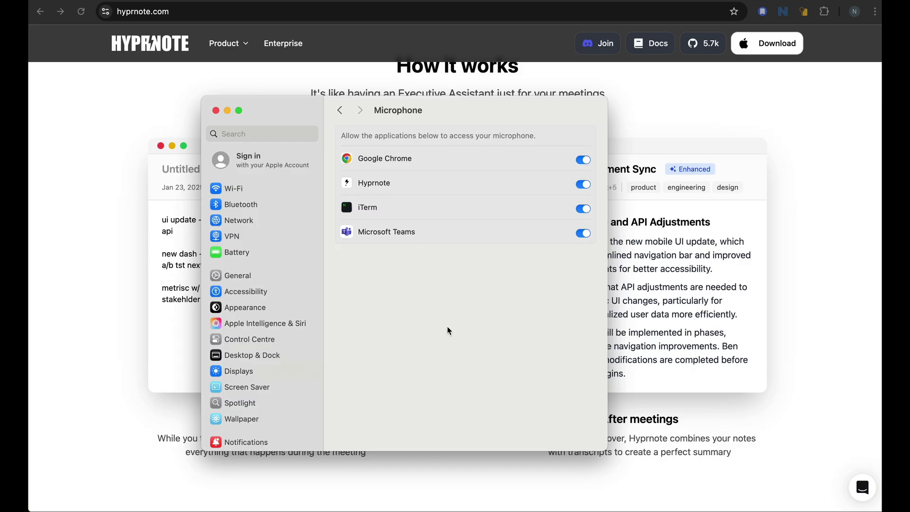
key(super+q)
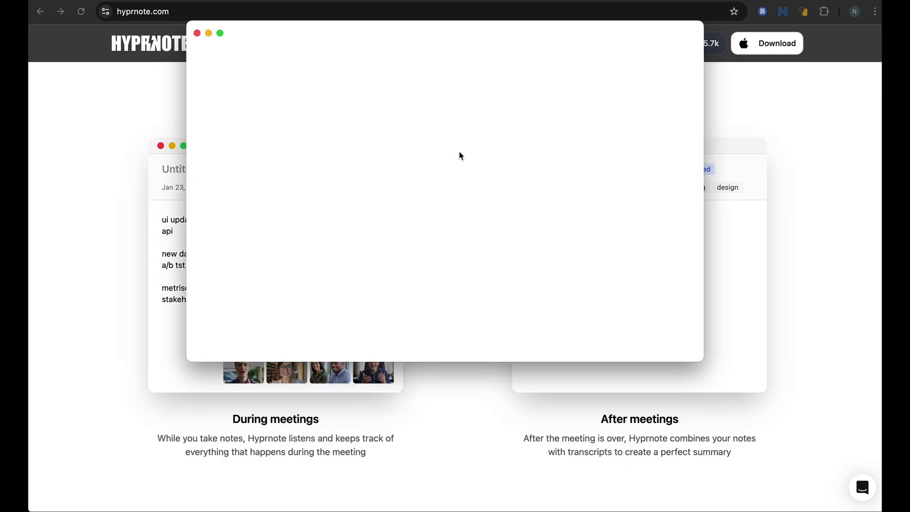
Step: Grant Hyprnote System Audio Access from Settings > Sound and let the app restart
click(277, 33)
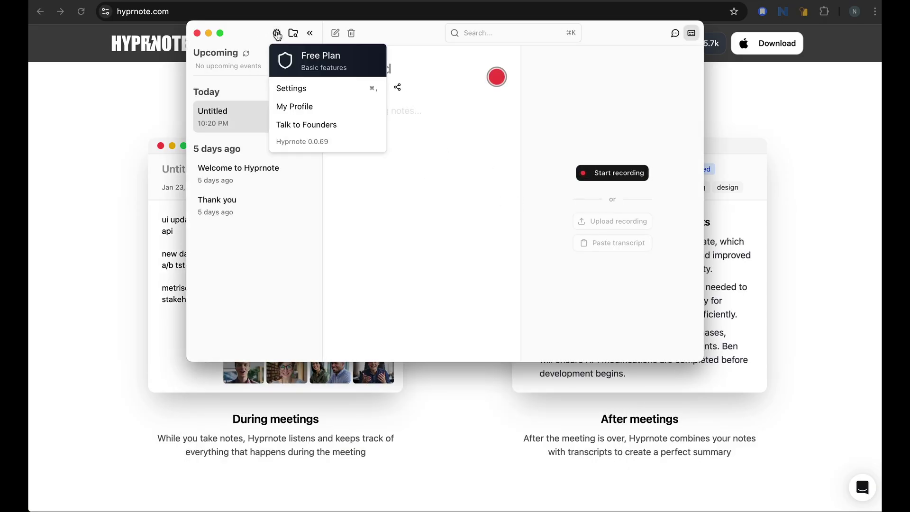
click(303, 88)
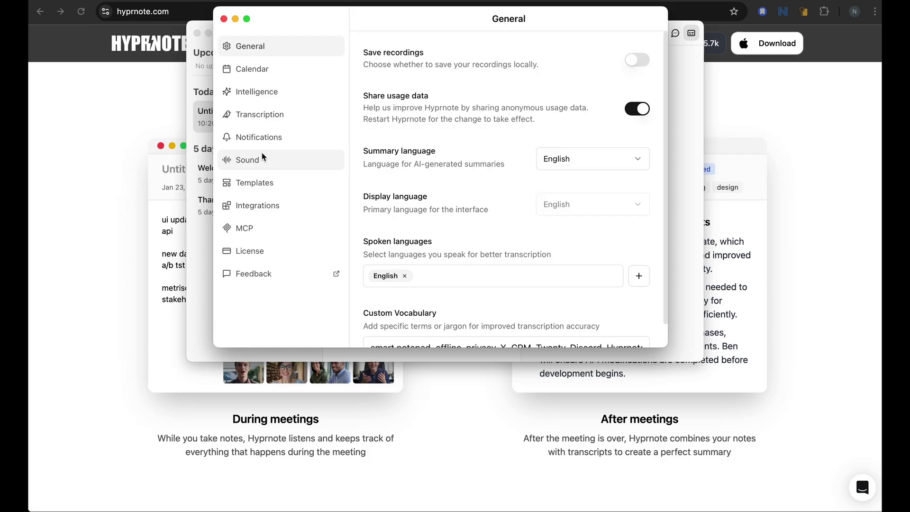
click(242, 160)
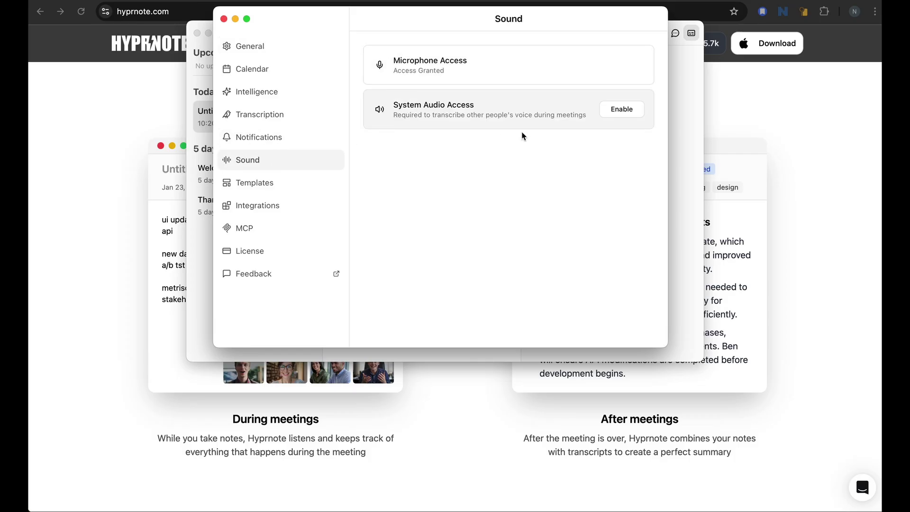
click(613, 113)
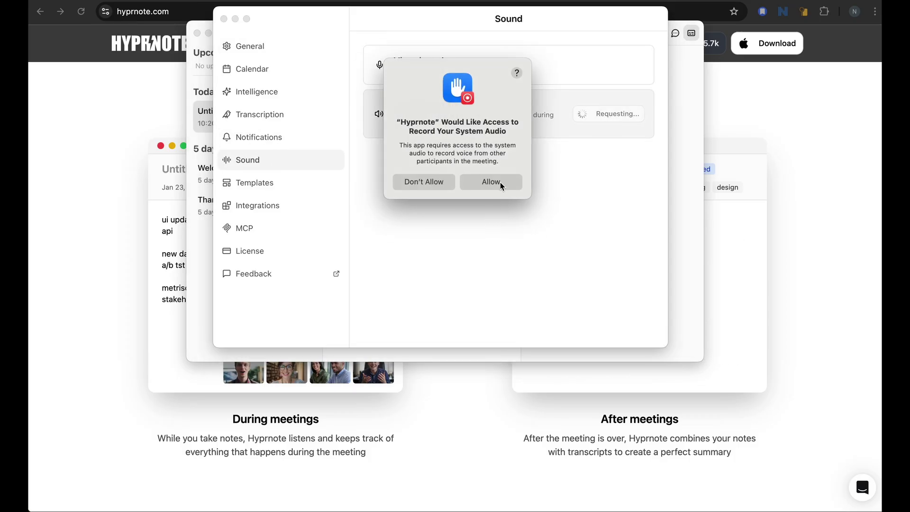
click(500, 183)
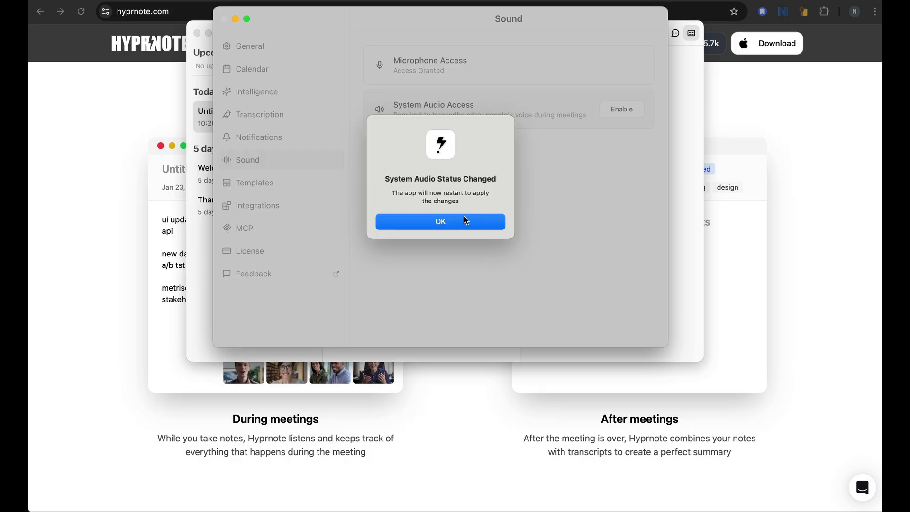
click(463, 223)
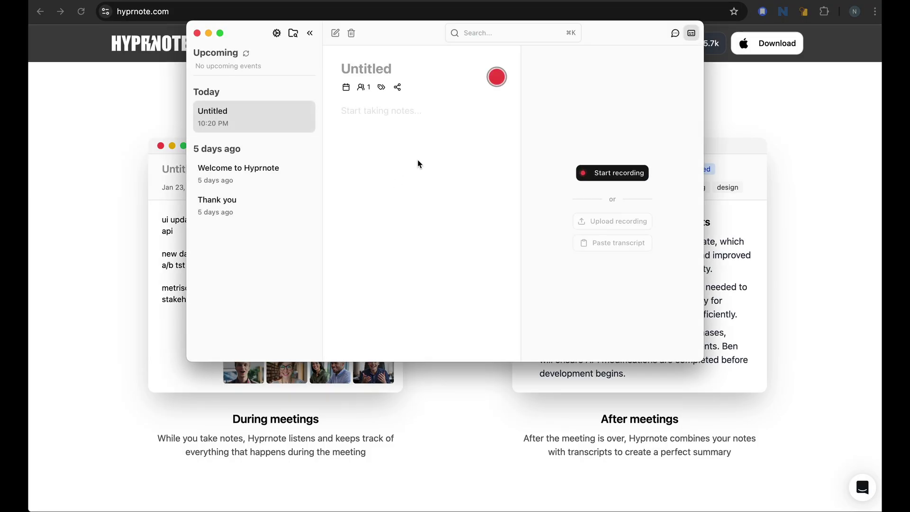
Step: Reopen Settings > Sound to confirm Microphone and System Audio Access both show Access Granted
click(277, 33)
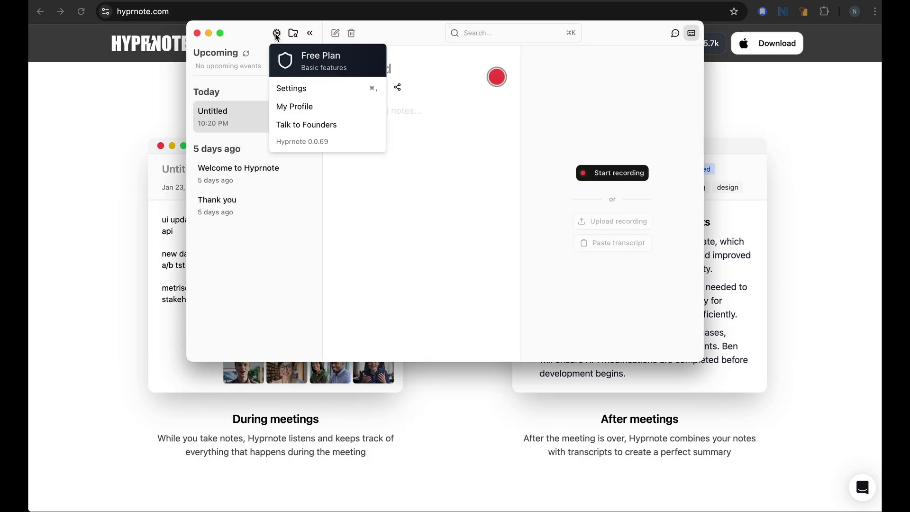
click(295, 88)
click(263, 161)
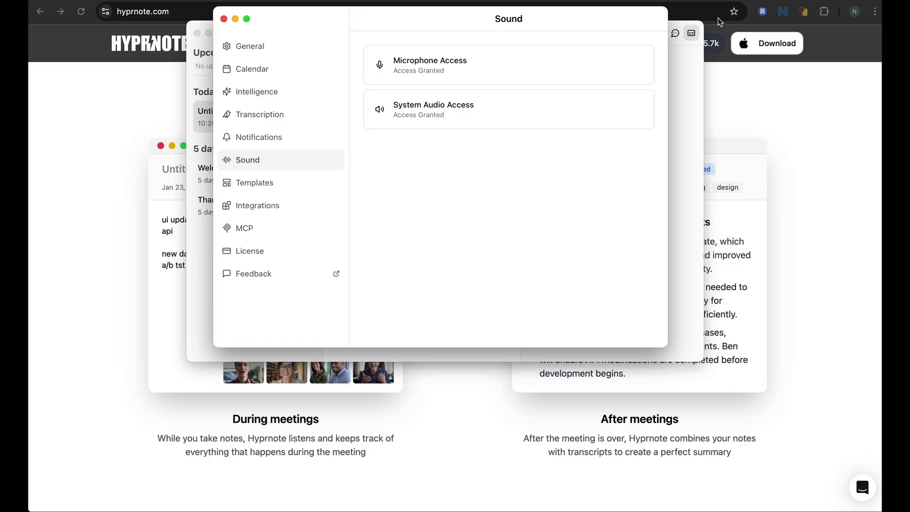
Step: Reveal the local models in Finder: hypr-llm.gguf (1,11 GB) and ggml-small-q8_0.bin (264,5 MB)
click(274, 92)
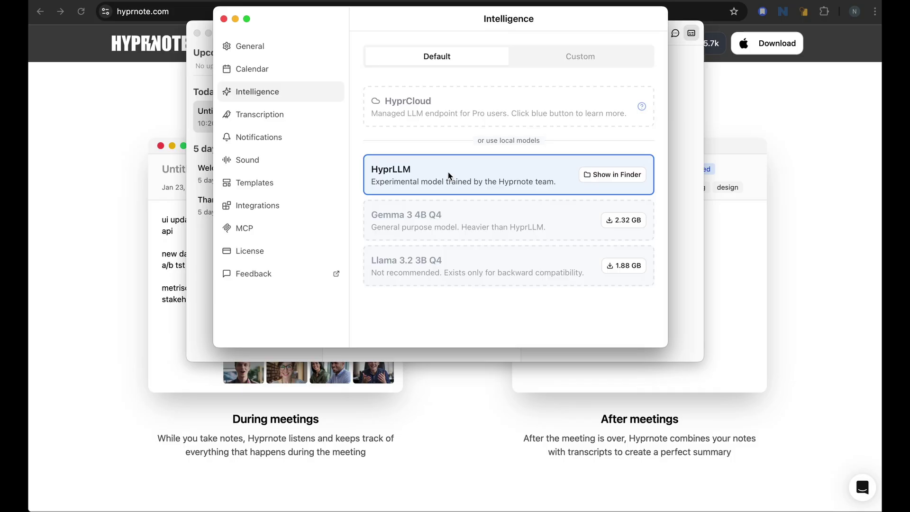
click(589, 174)
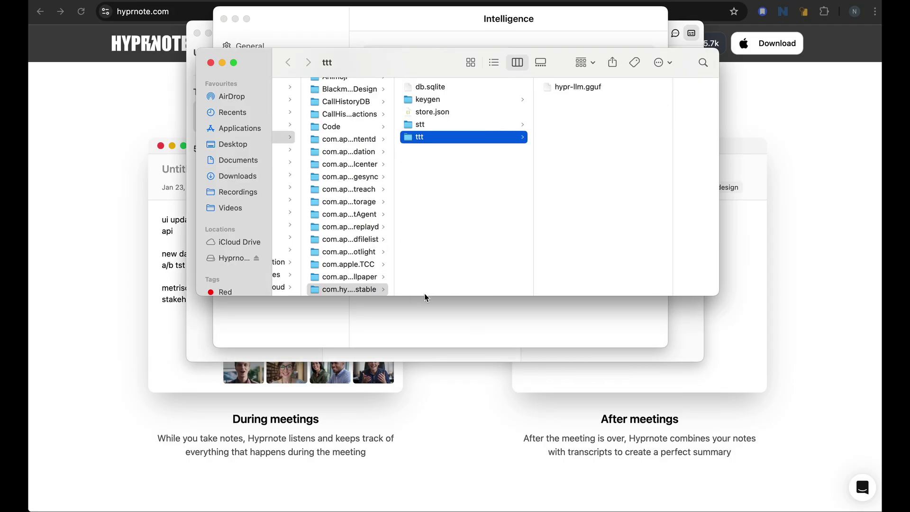
click(575, 88)
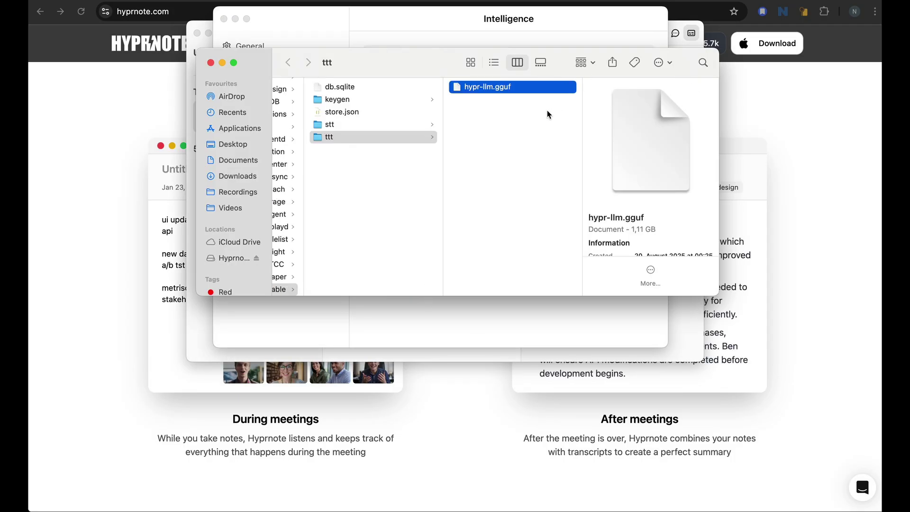
scroll(630, 241, down, 2)
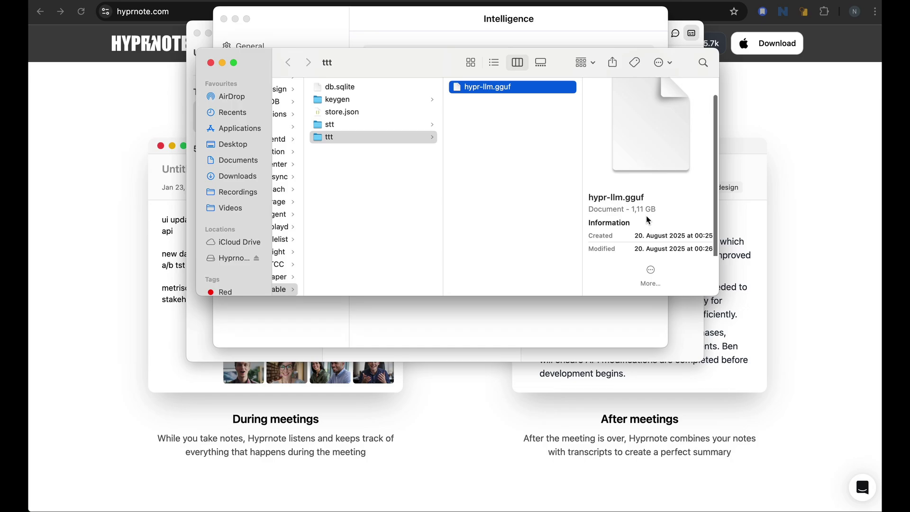
scroll(650, 206, up, 2)
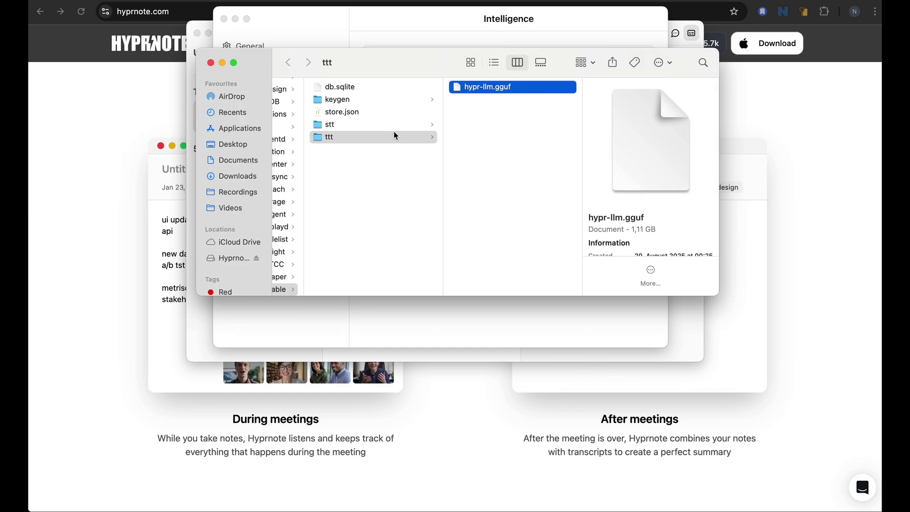
click(333, 124)
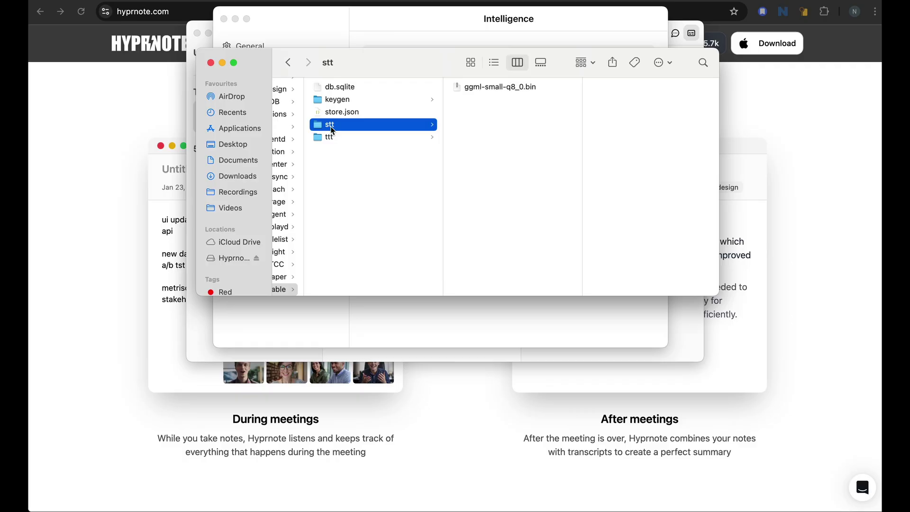
click(481, 91)
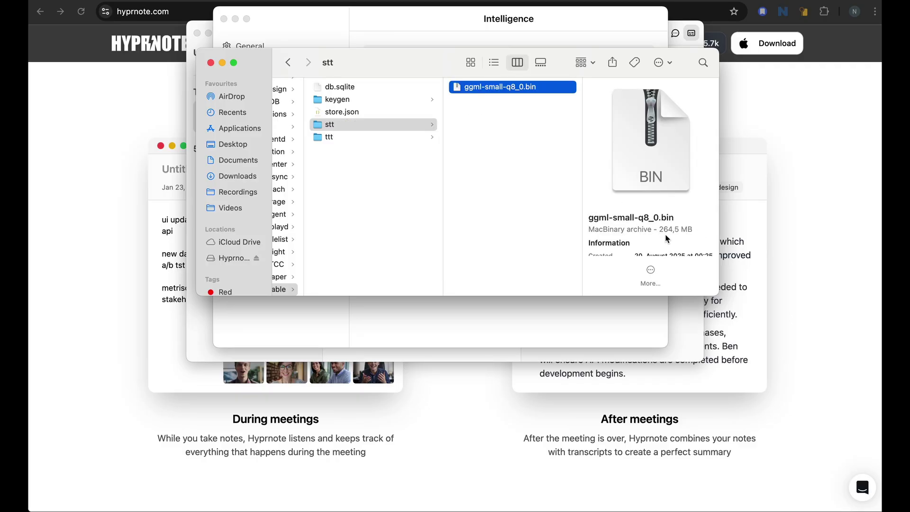
Step: Close Finder, review the Transcription and Intelligence settings, then close the Settings window
click(211, 63)
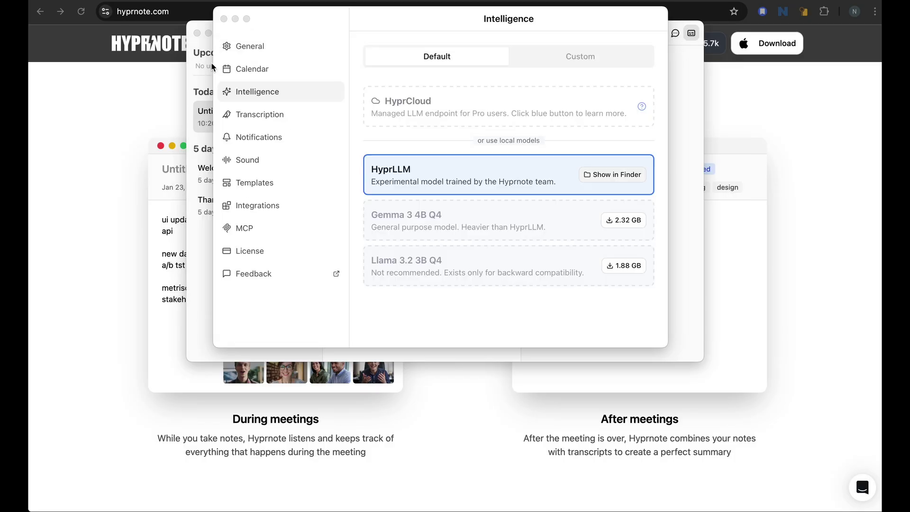
click(265, 116)
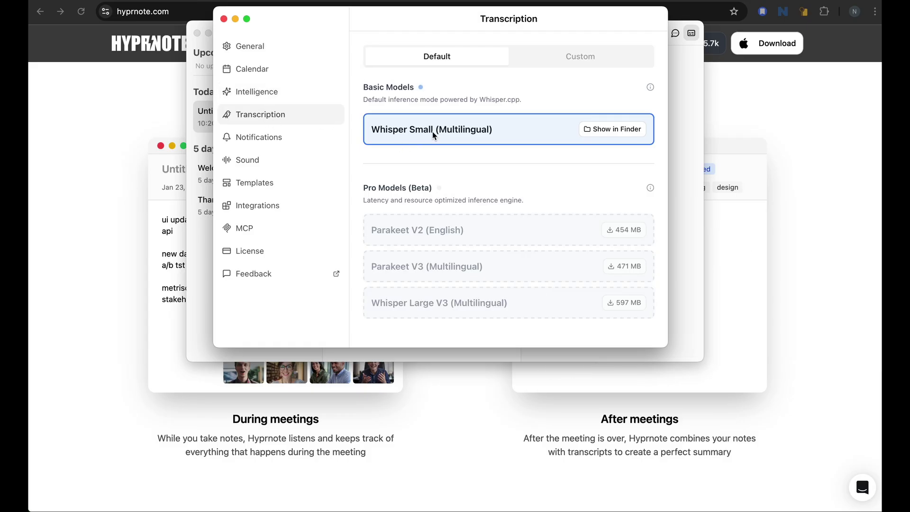
click(259, 97)
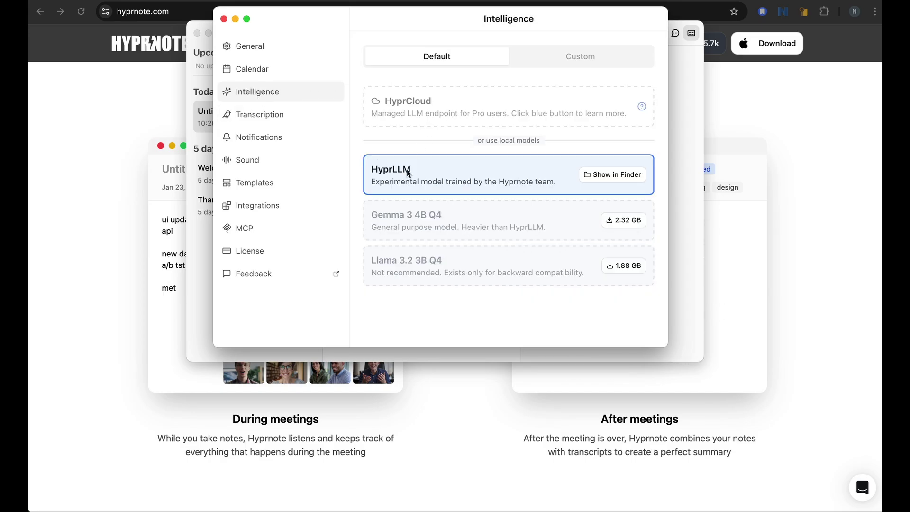
click(223, 18)
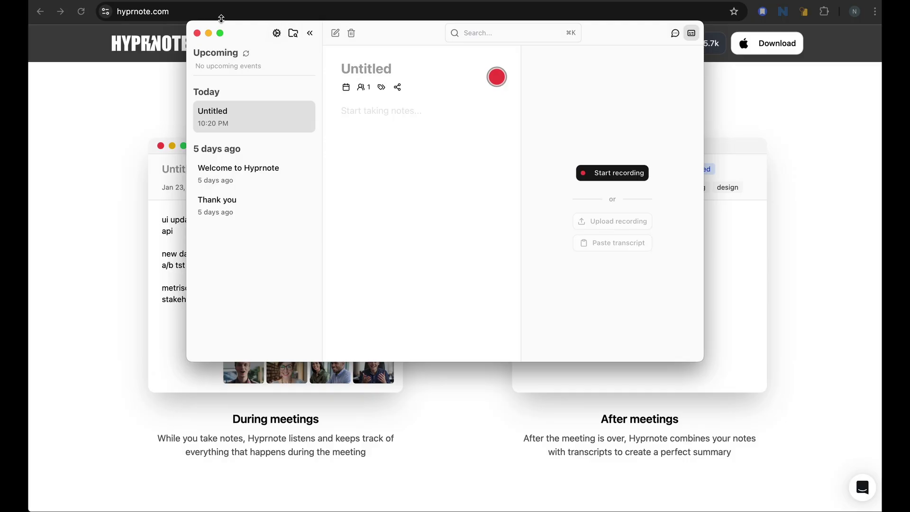
Step: Record the Untitled note so the spoken walkthrough is transcribed live
click(496, 77)
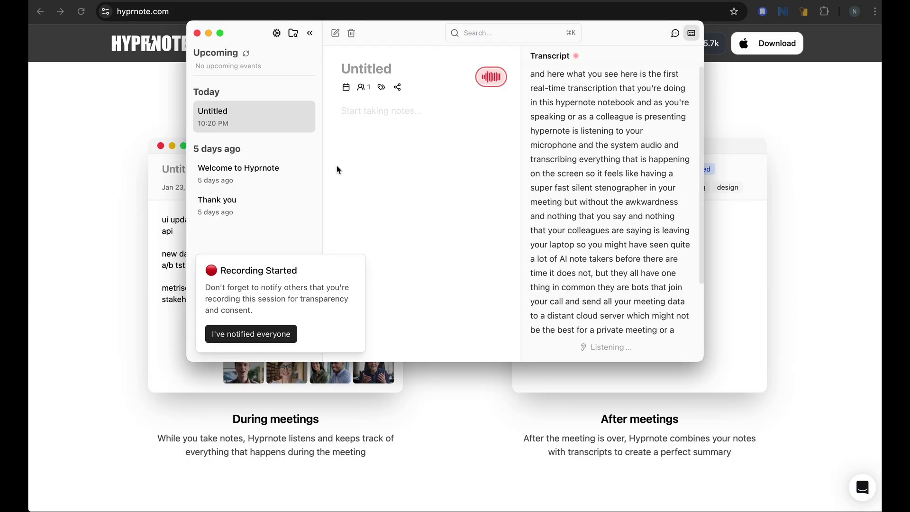
Step: Stop the recording and enlarge the Hyprnote window
click(496, 79)
click(461, 142)
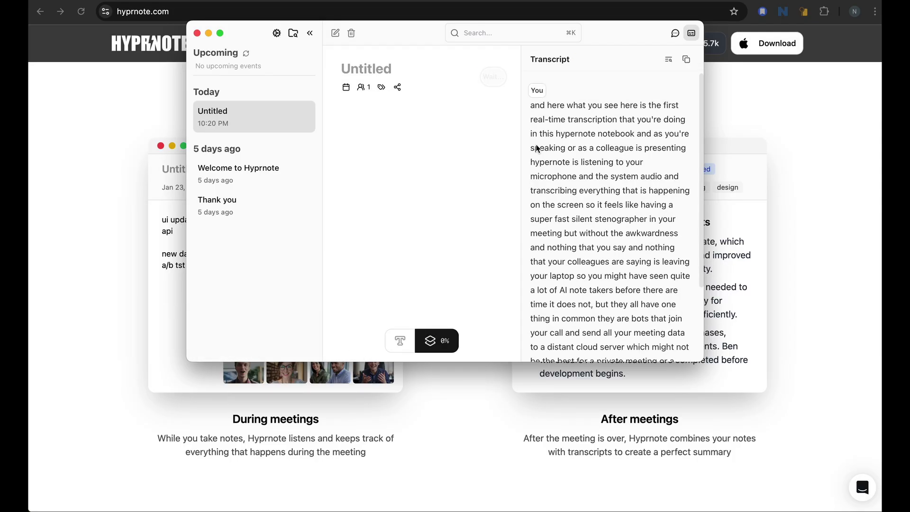
drag(703, 360, 788, 498)
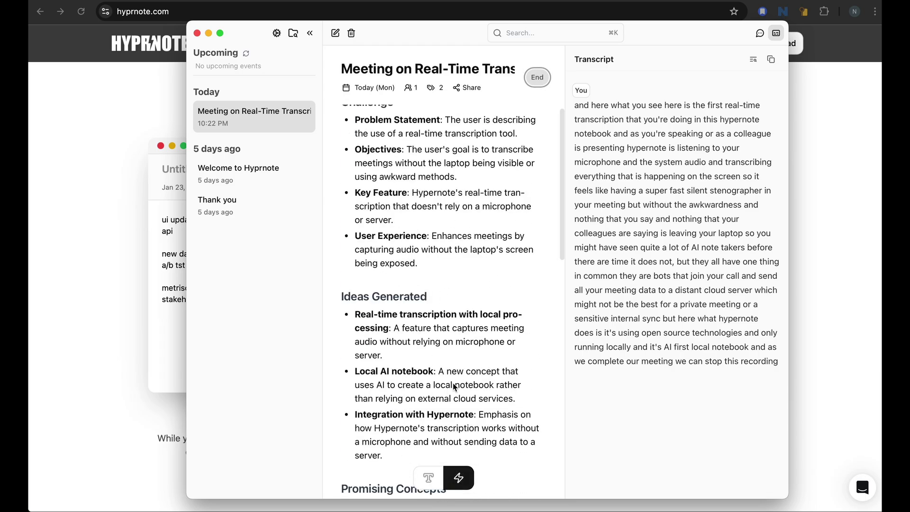
Step: Regenerate the summary using the Brainstorming Session template
scroll(441, 308, up, 1)
mouse_move(458, 478)
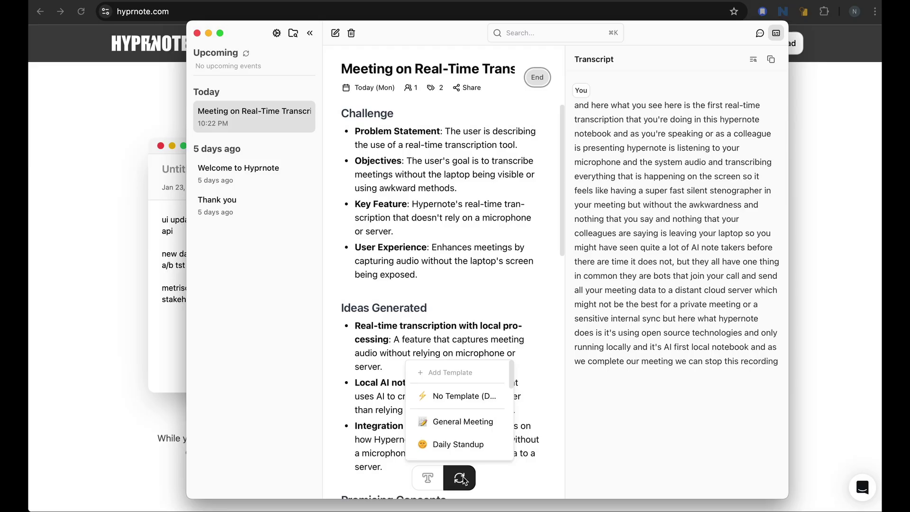
scroll(457, 448, down, 6)
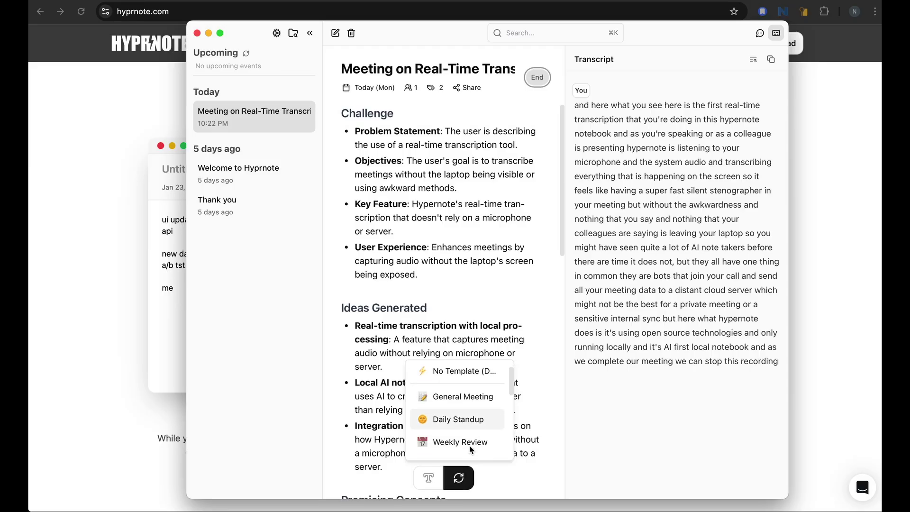
scroll(472, 448, down, 3)
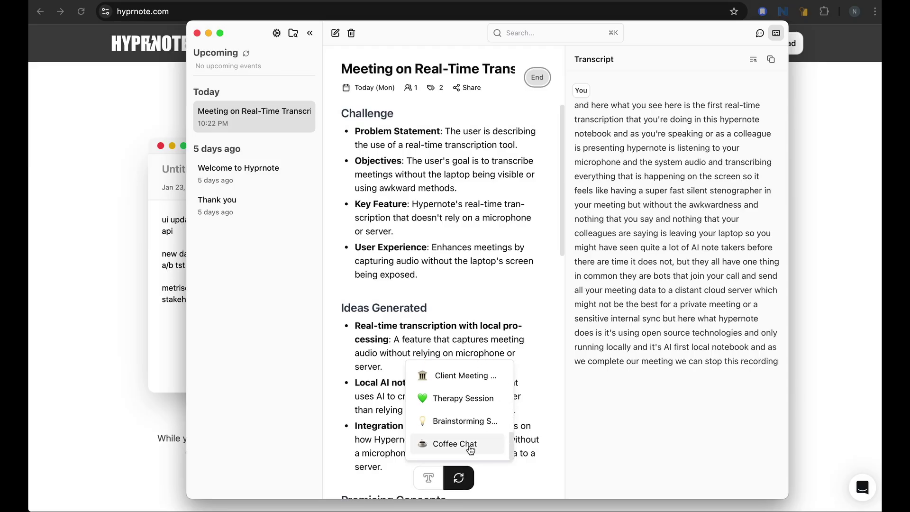
scroll(472, 441, up, 4)
scroll(471, 431, up, 4)
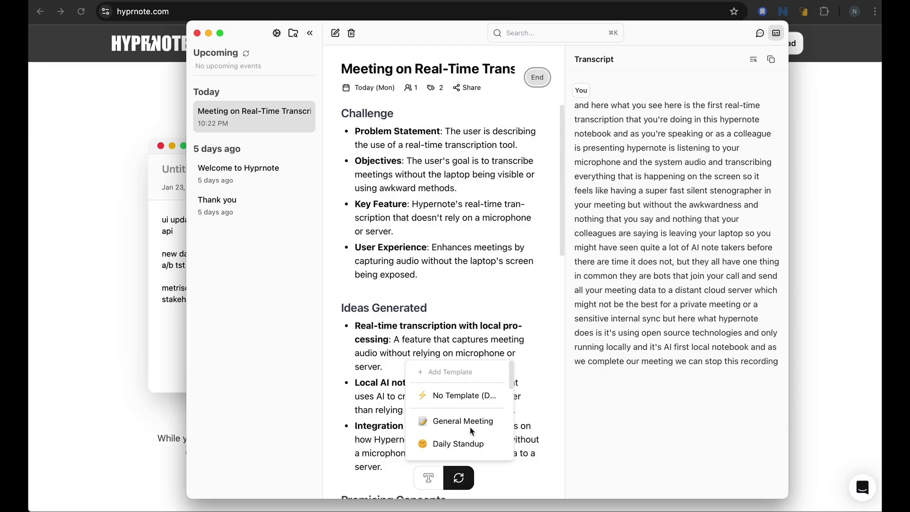
scroll(459, 422, down, 3)
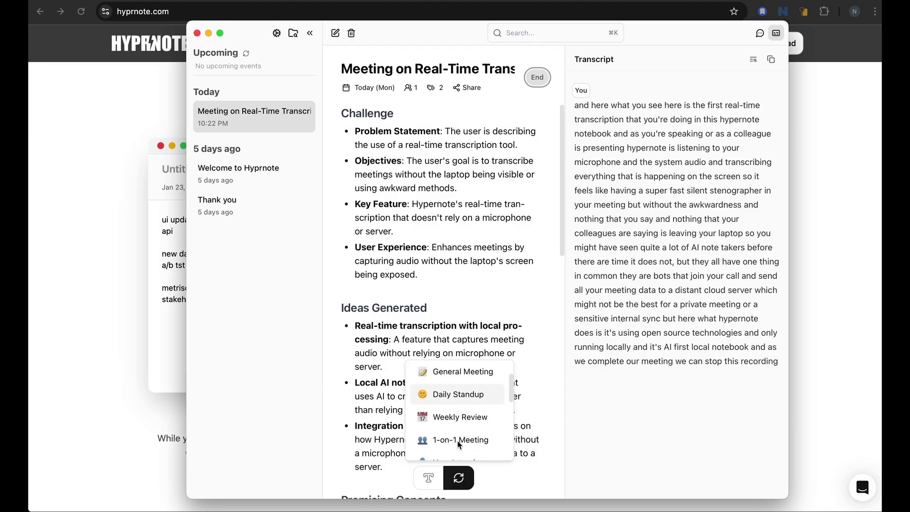
scroll(462, 427, up, 2)
click(495, 267)
click(458, 478)
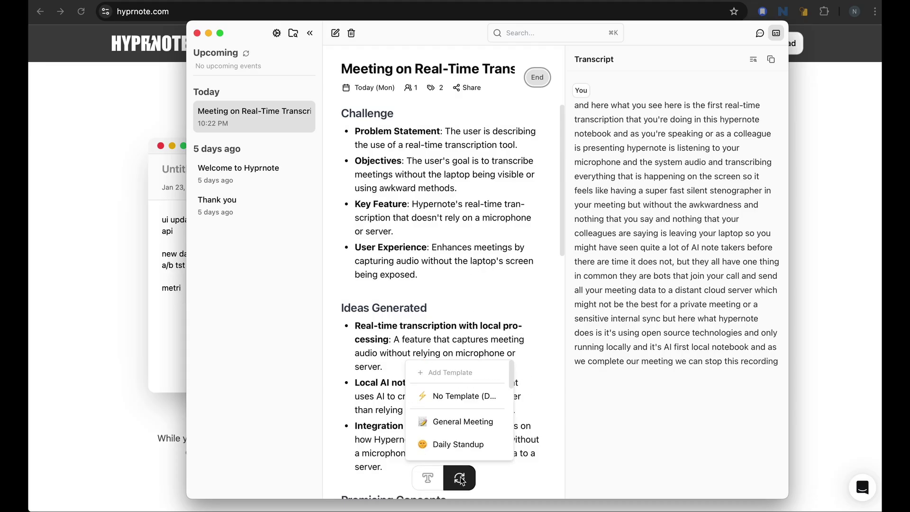
scroll(465, 443, down, 3)
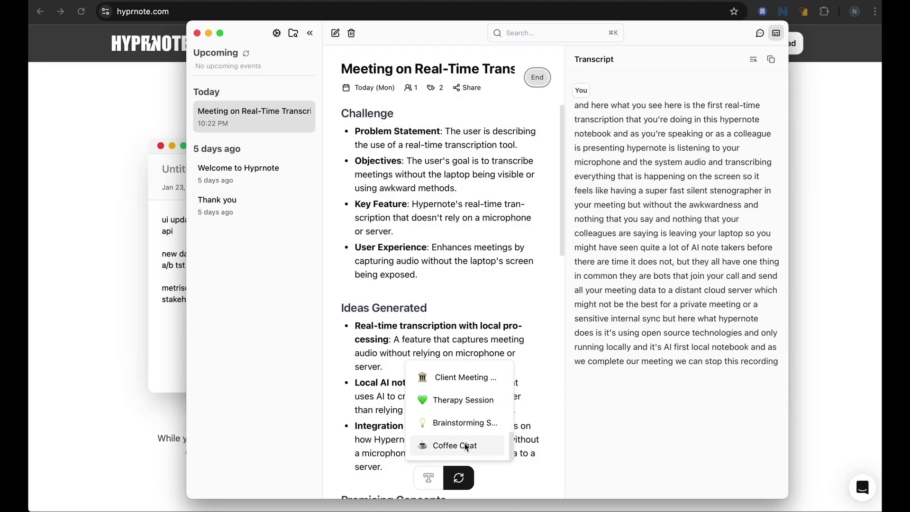
click(451, 422)
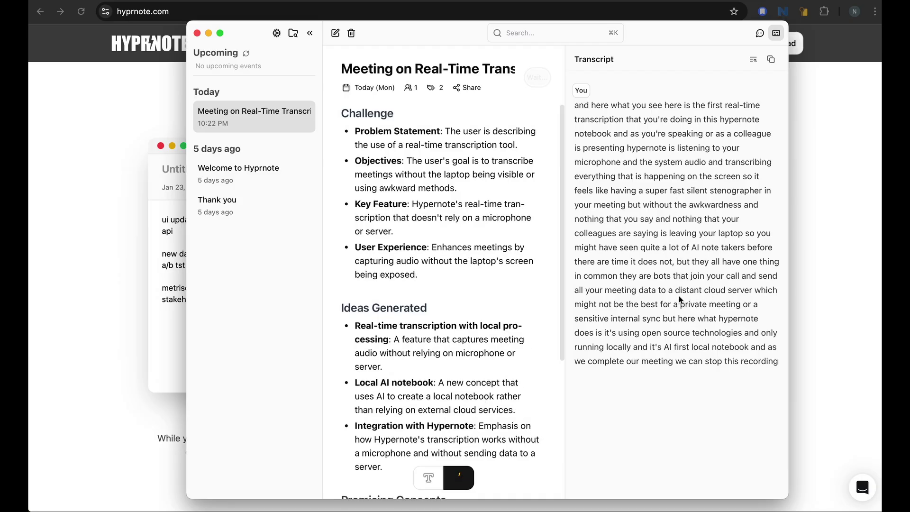
Step: Scroll through the summary's Challenge, Ideas, Constraints, Next Steps and Action Items sections
scroll(528, 315, down, 6)
scroll(527, 315, up, 6)
scroll(416, 301, down, 3)
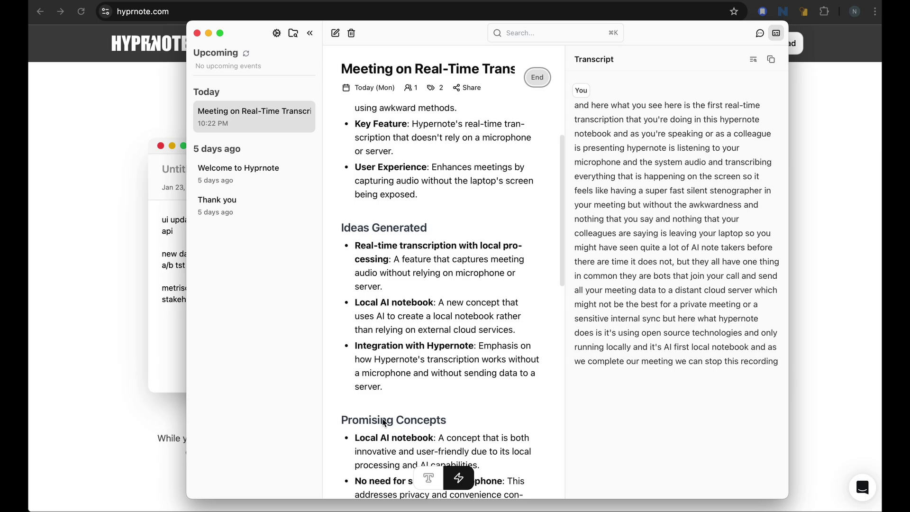
scroll(386, 325, down, 10)
scroll(372, 439, down, 4)
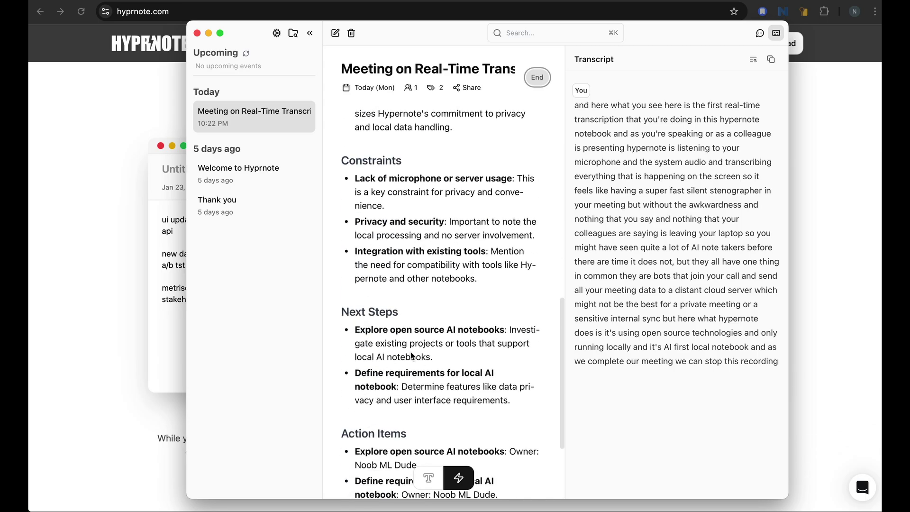
scroll(412, 356, down, 4)
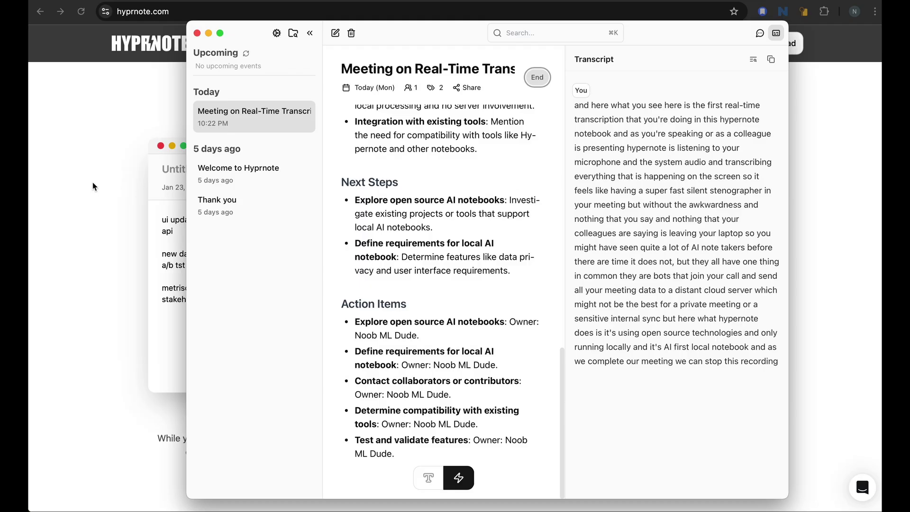
Step: Create a new note and record a conversation about using Obsidian with Hyprnote
key(super+n)
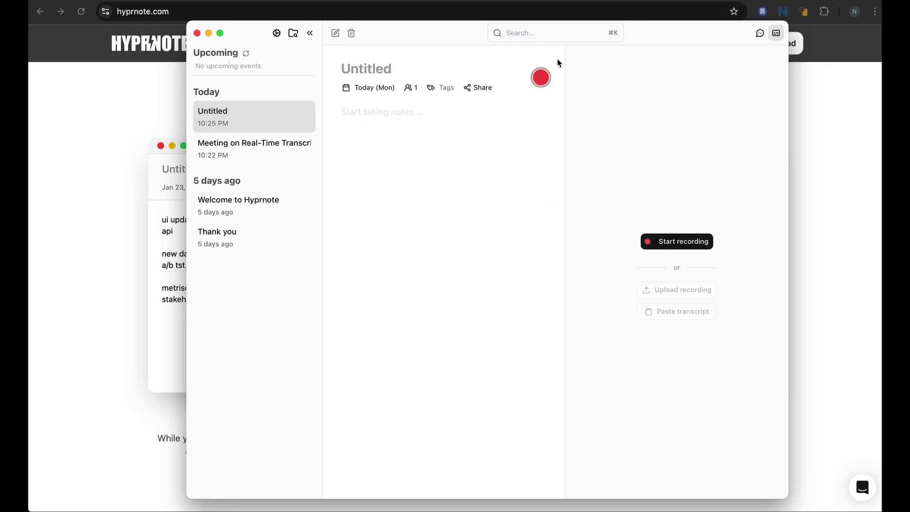
click(541, 81)
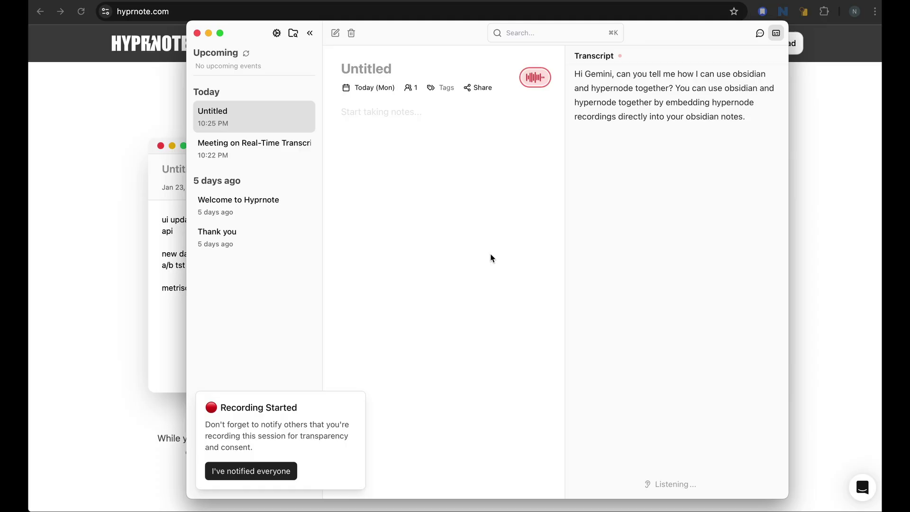
click(535, 77)
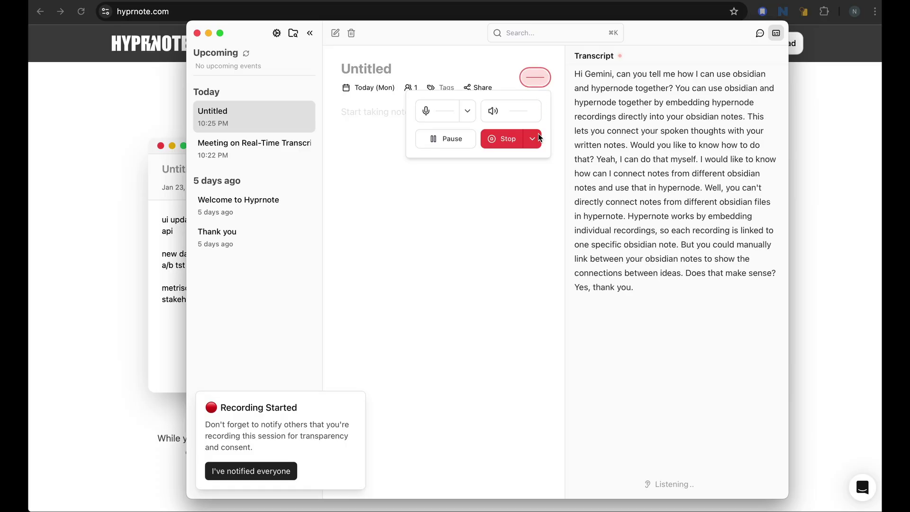
Step: Stop recording for the Obsidian and HyperNote summary, then view the August 2025 calendar
click(517, 138)
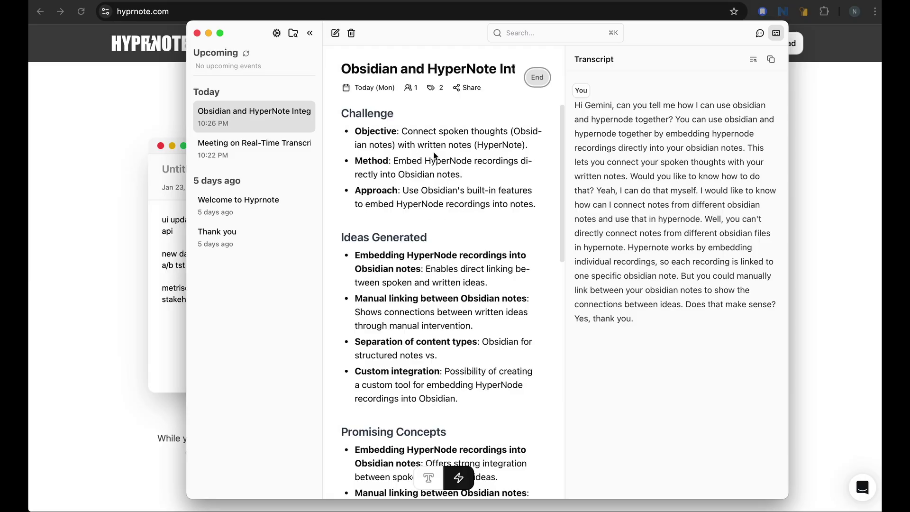
click(293, 33)
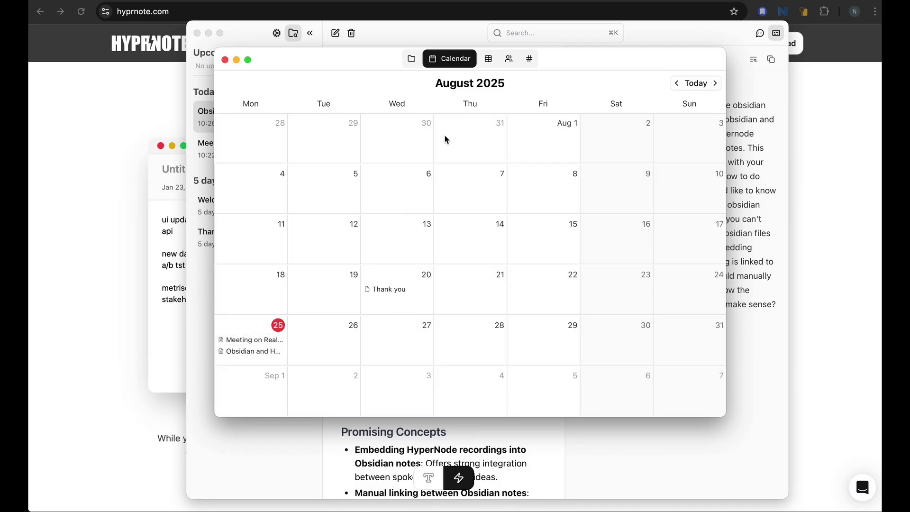
Step: Browse notes as a table, then filter contacts by Noobsters Inc and AI Team
click(487, 59)
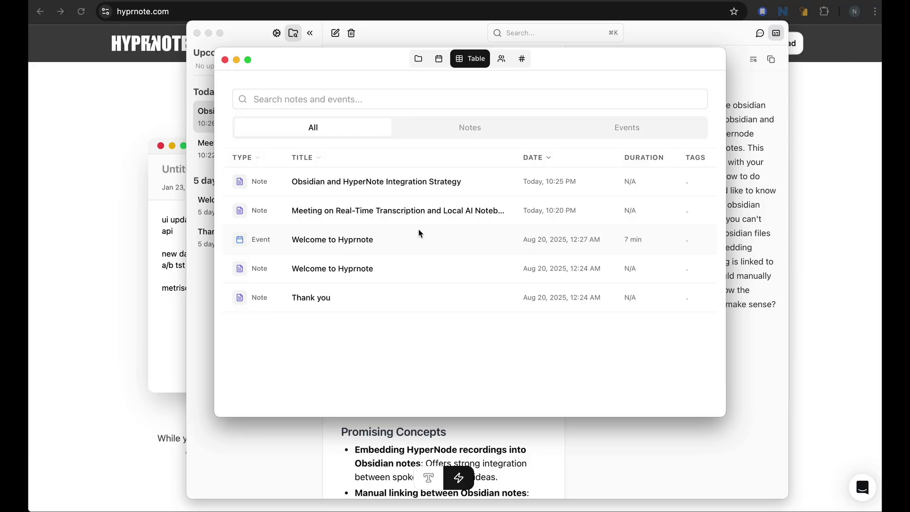
click(502, 59)
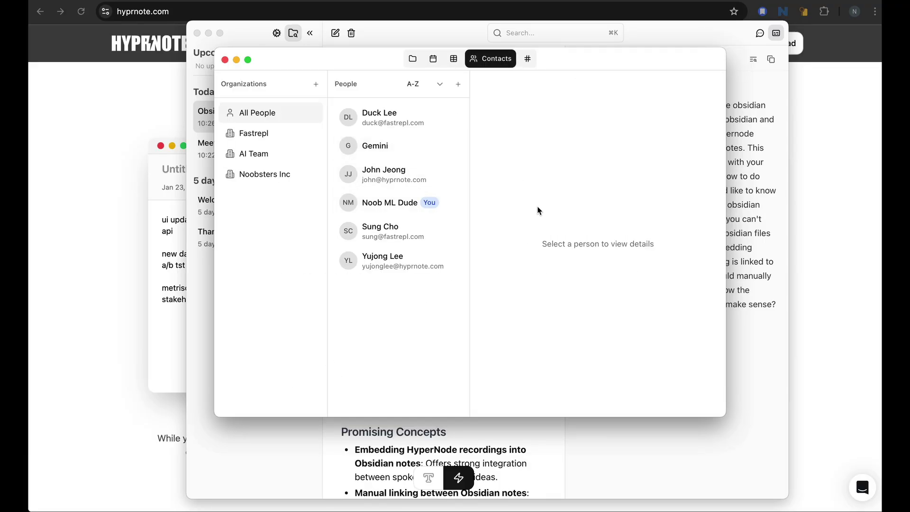
click(251, 176)
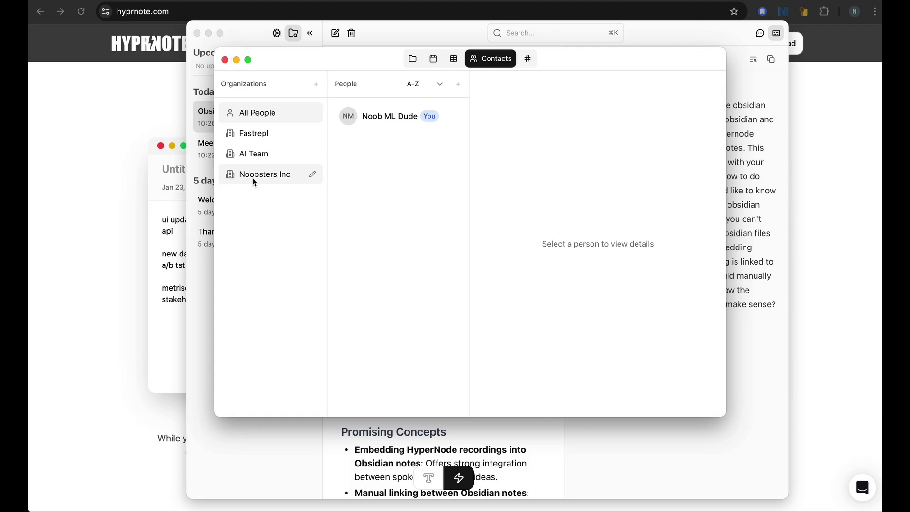
click(252, 163)
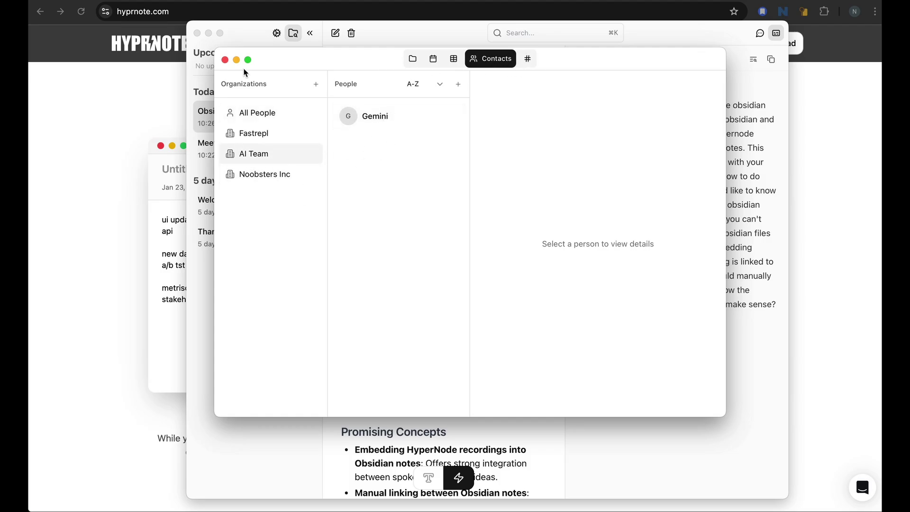
Step: Close the contacts window and change the transcript speaker from 'You' to your own contact
click(225, 59)
click(581, 91)
click(639, 202)
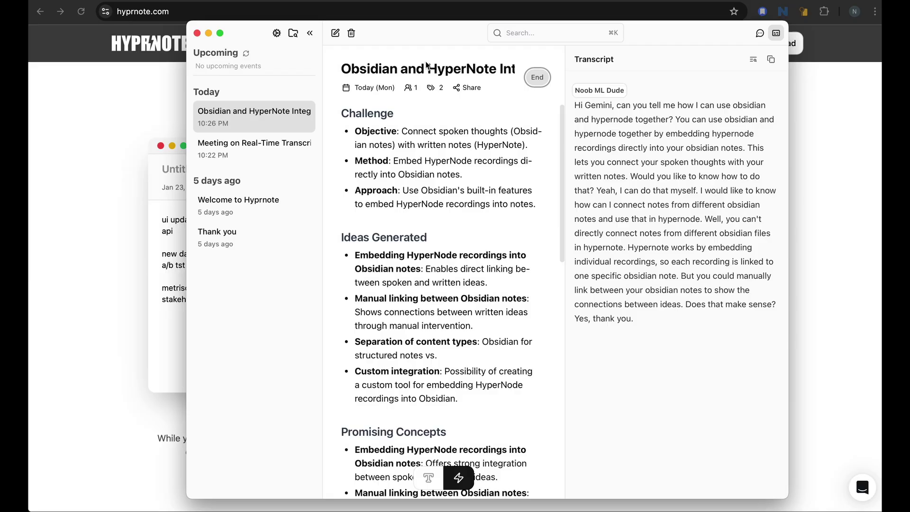
Step: Add Gemini as a participant on the note by searching 'gemin'
click(411, 87)
text(gemin)
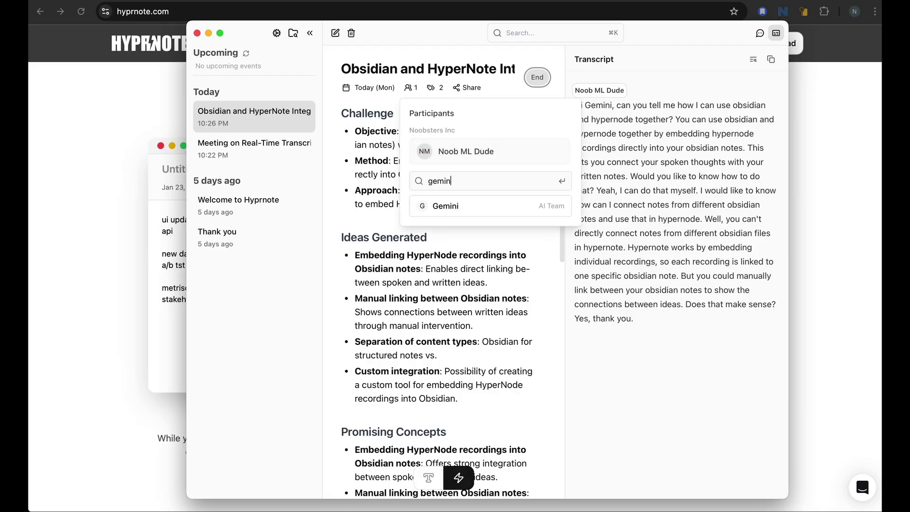
key(Return)
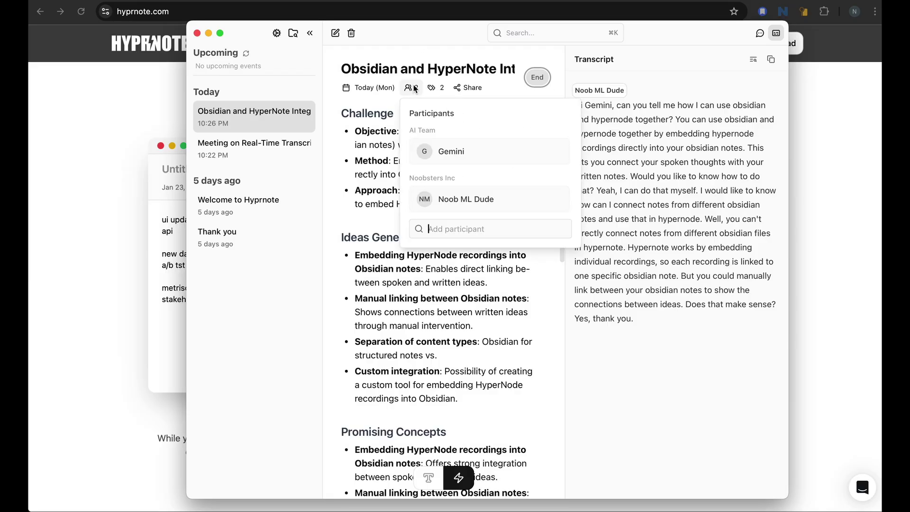
click(401, 274)
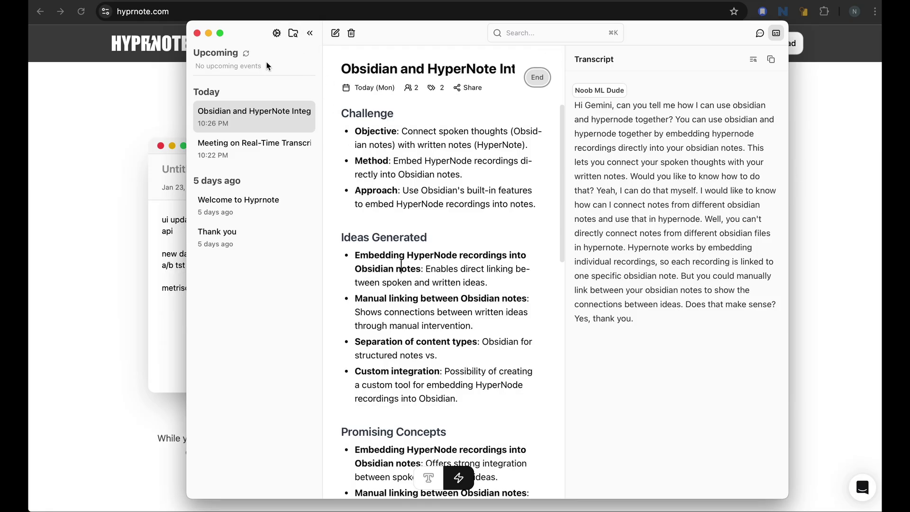
Step: Review Gemini's and your own contact details in the contacts browser, then close it
click(294, 33)
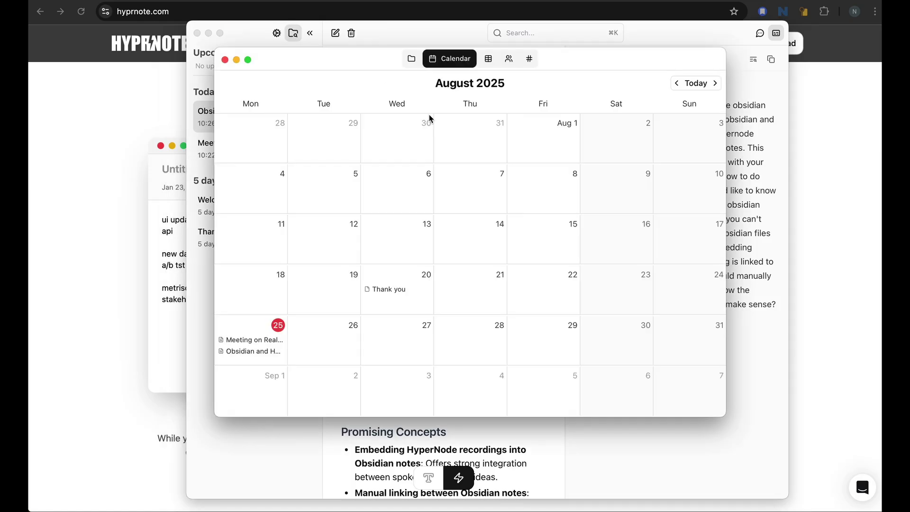
click(508, 58)
click(377, 145)
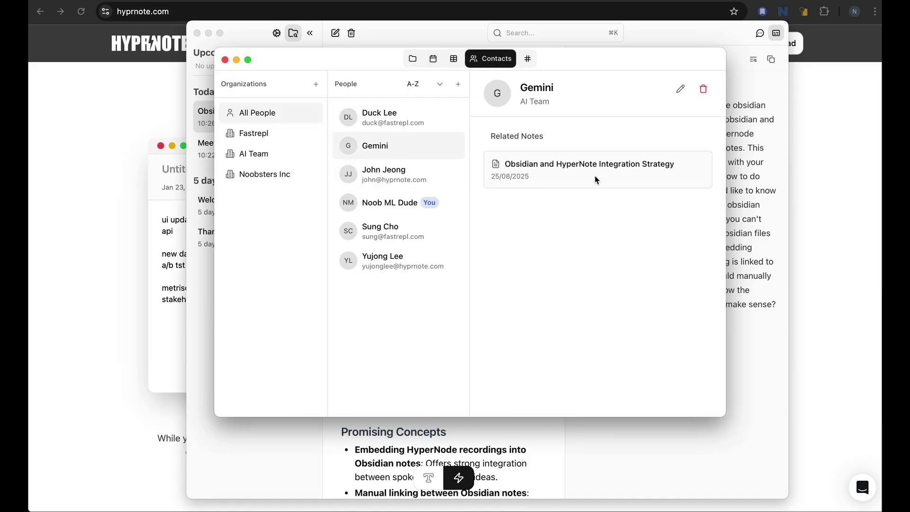
click(395, 202)
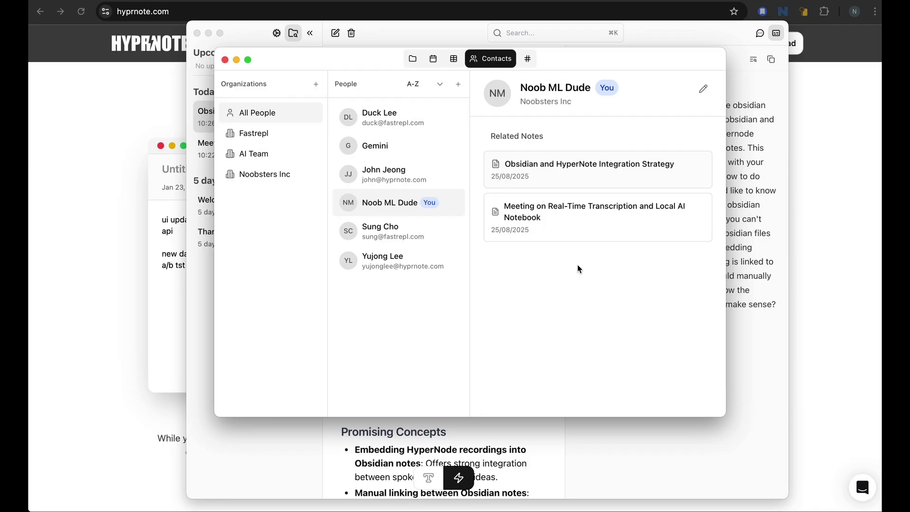
click(574, 179)
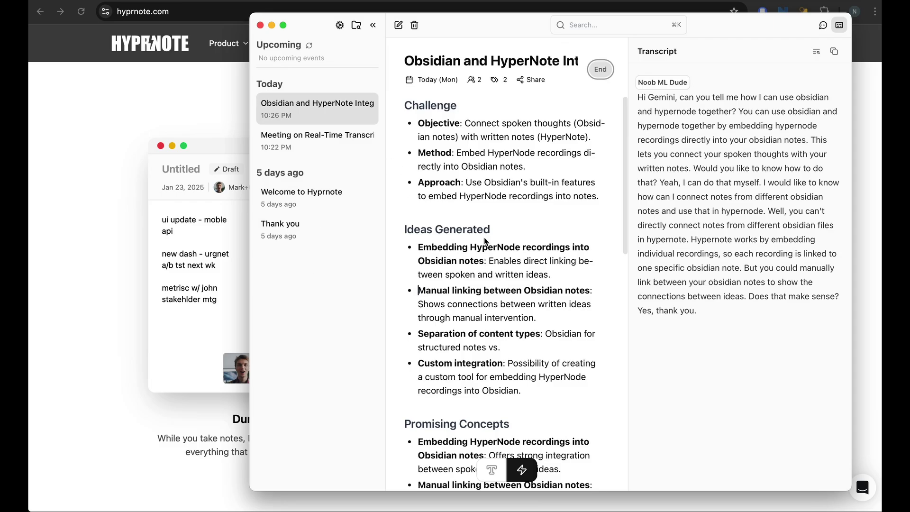
Step: In Settings > Templates, make Brainstorming Session the default and start a new custom template
scroll(398, 164, down, 5)
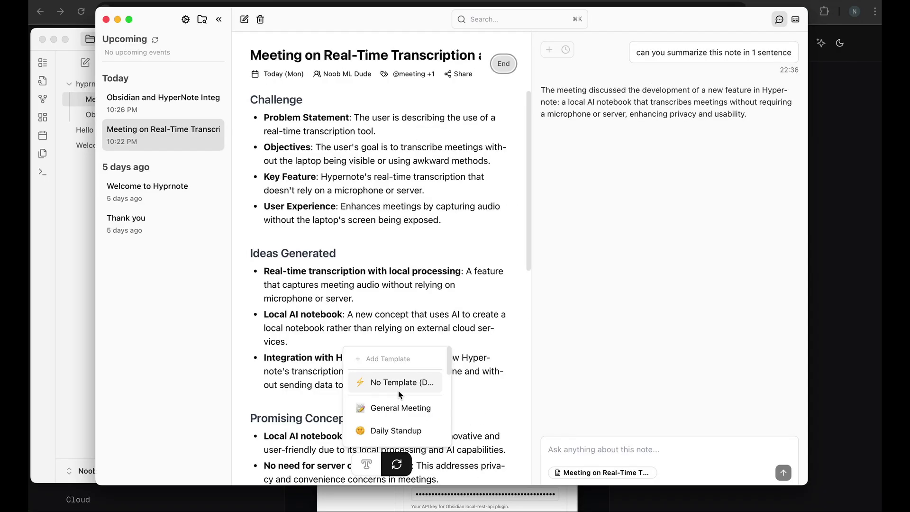
click(400, 385)
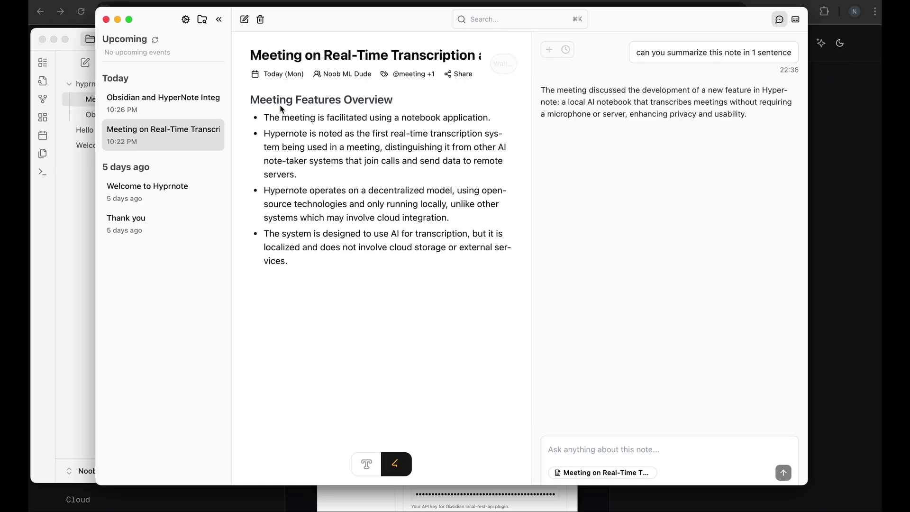
click(186, 19)
click(196, 73)
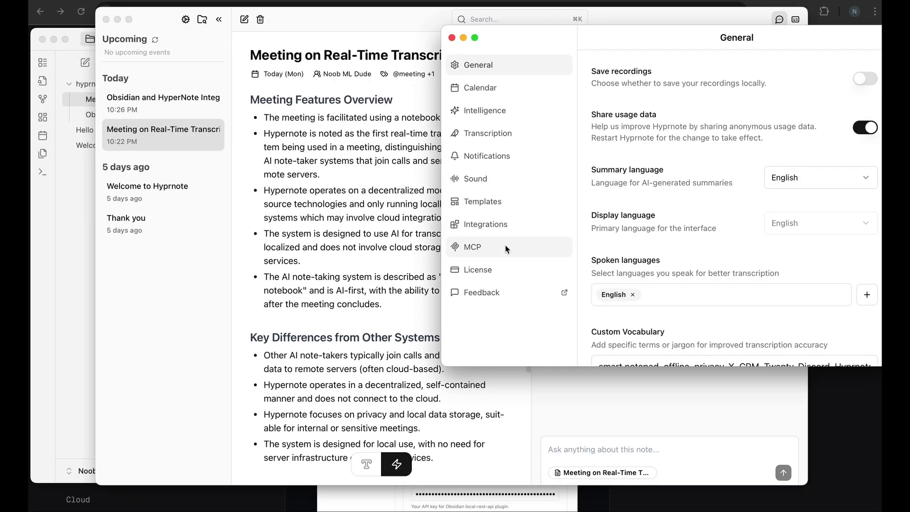
click(483, 202)
drag(520, 38, 424, 37)
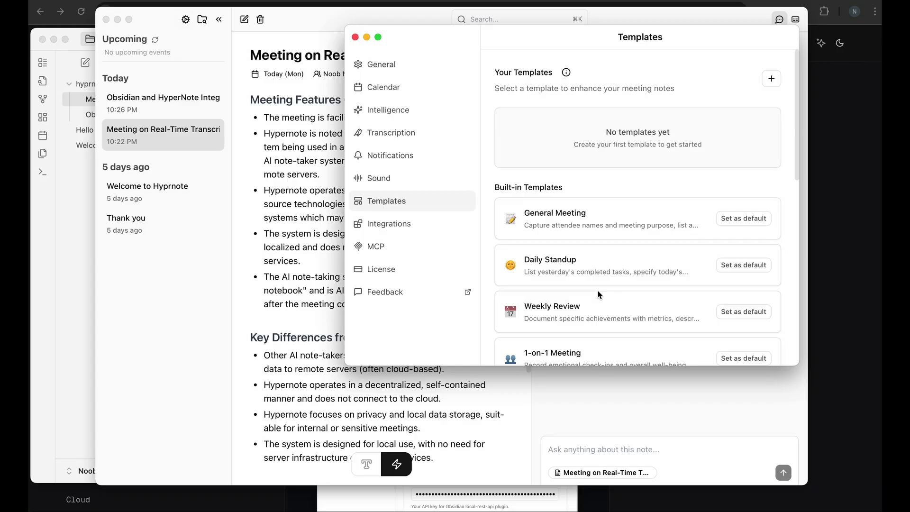
scroll(740, 284, down, 10)
click(744, 272)
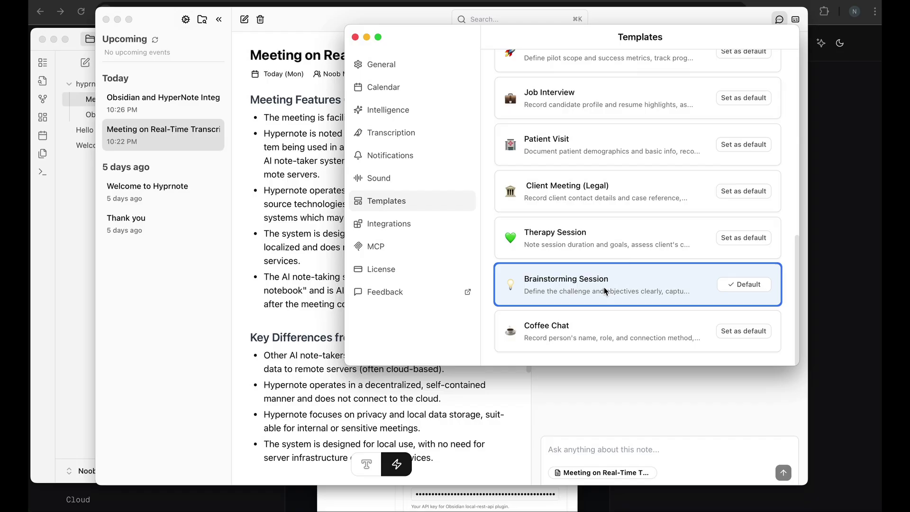
scroll(614, 277, up, 10)
click(772, 78)
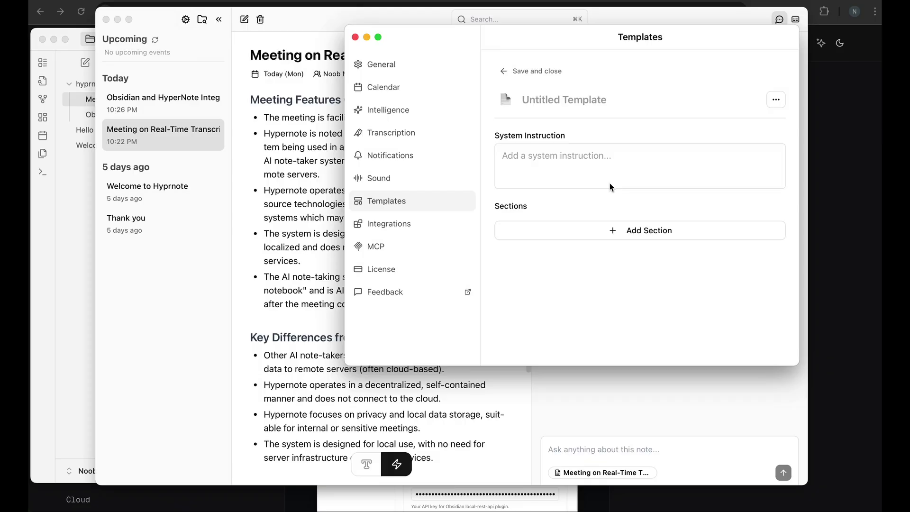
Step: Give the Untitled Template three empty sections and save it
click(617, 234)
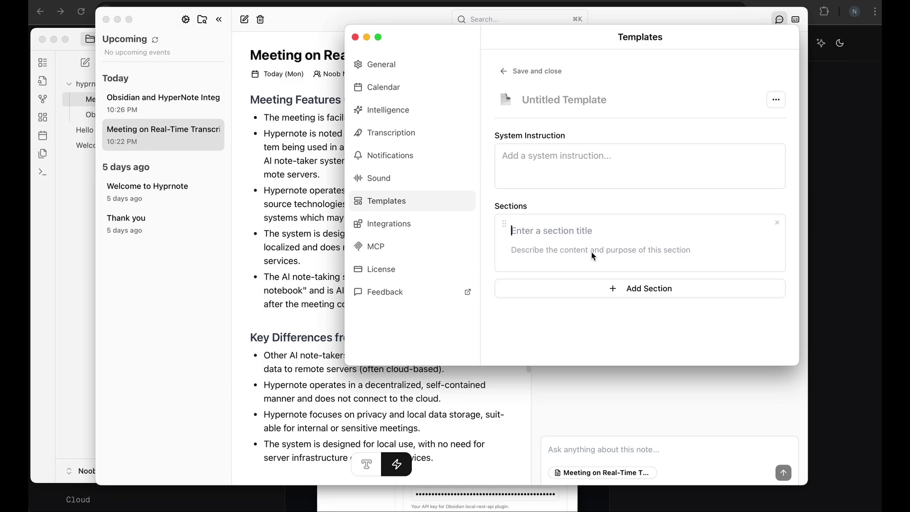
click(562, 254)
click(598, 286)
click(606, 350)
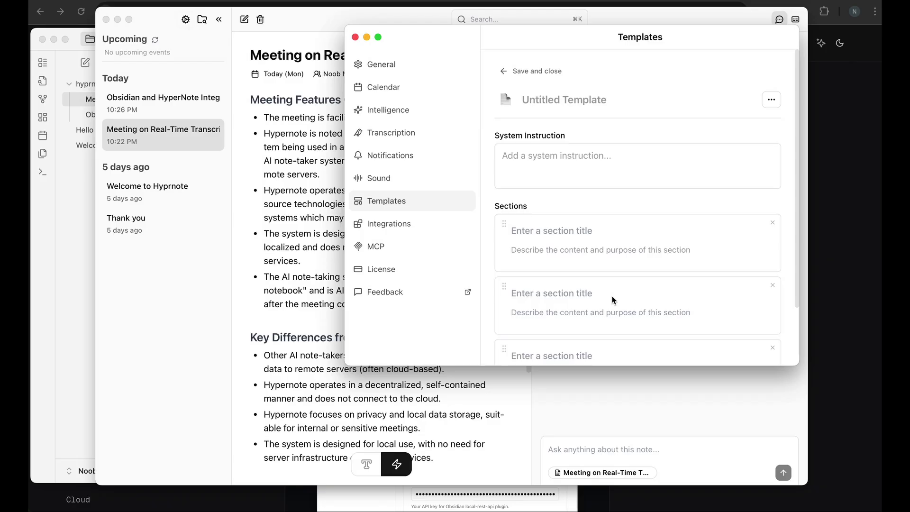
scroll(612, 299, down, 3)
scroll(626, 294, up, 3)
click(531, 71)
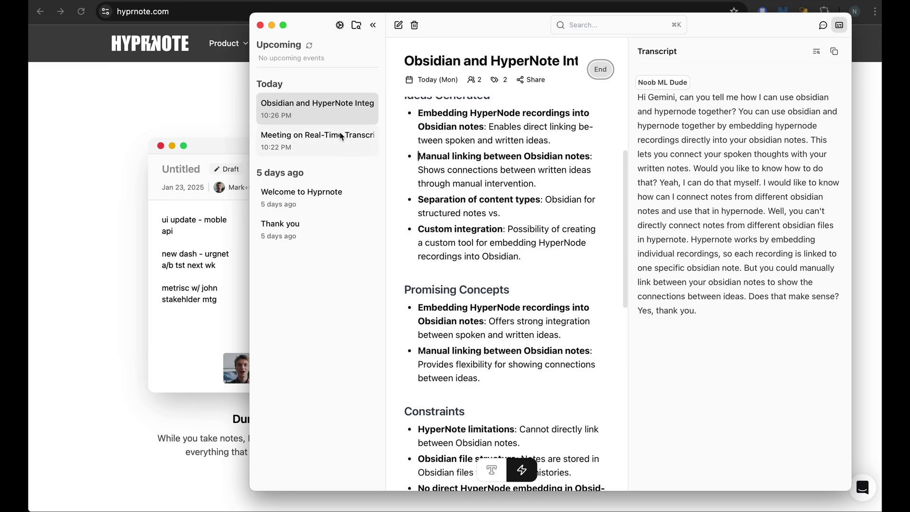
Step: Launch Obsidian from the system search
key(super+space)
text(obsidian)
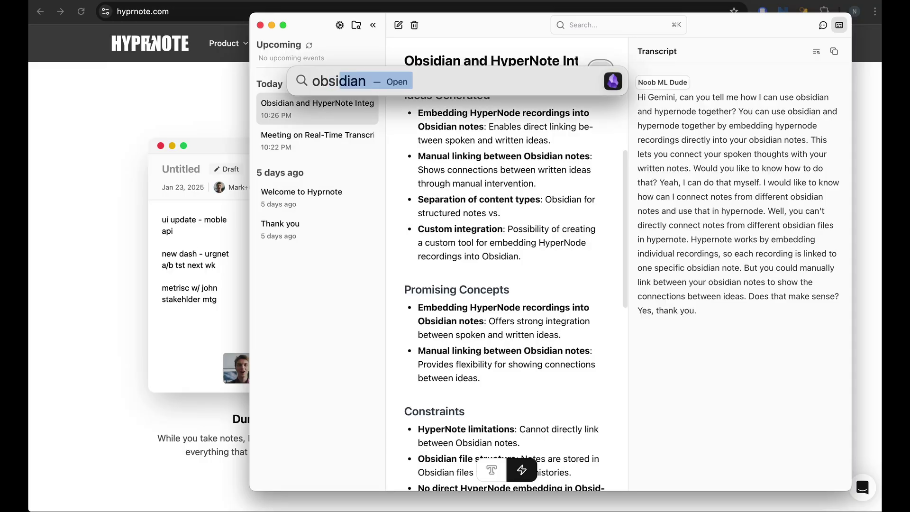
key(Return)
Step: Search community plugins for 'Local' and install the Local REST API plugin
click(174, 471)
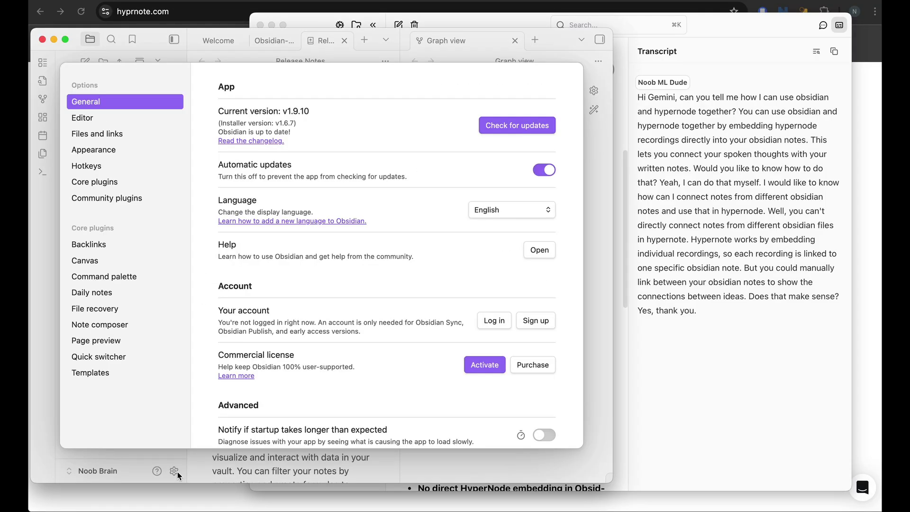
click(133, 199)
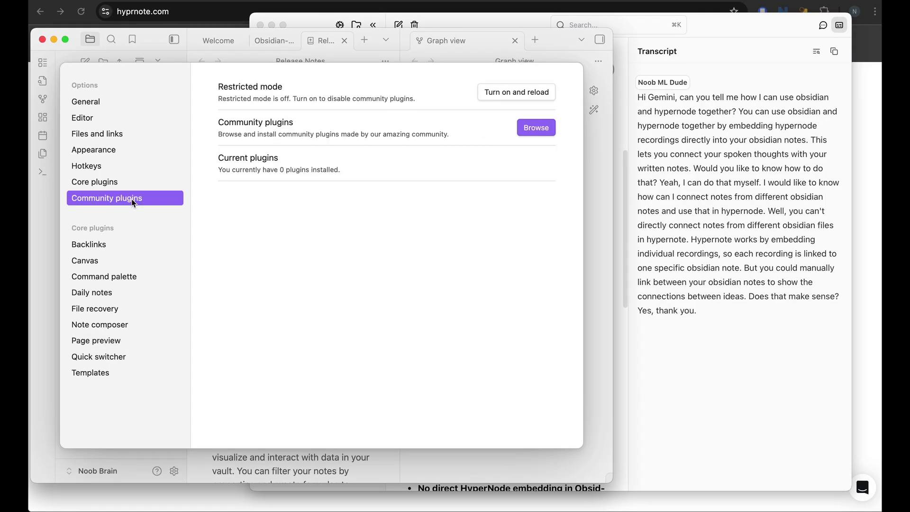
click(540, 135)
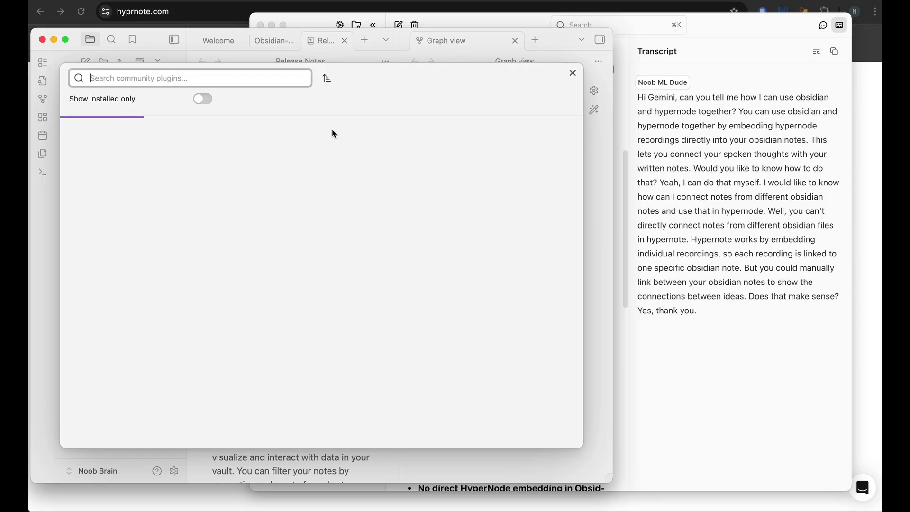
text(Local)
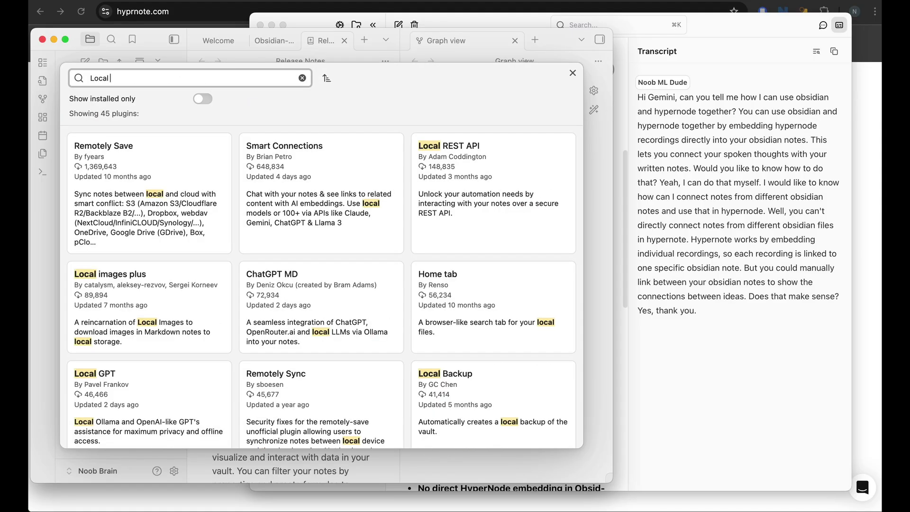
click(481, 149)
click(274, 241)
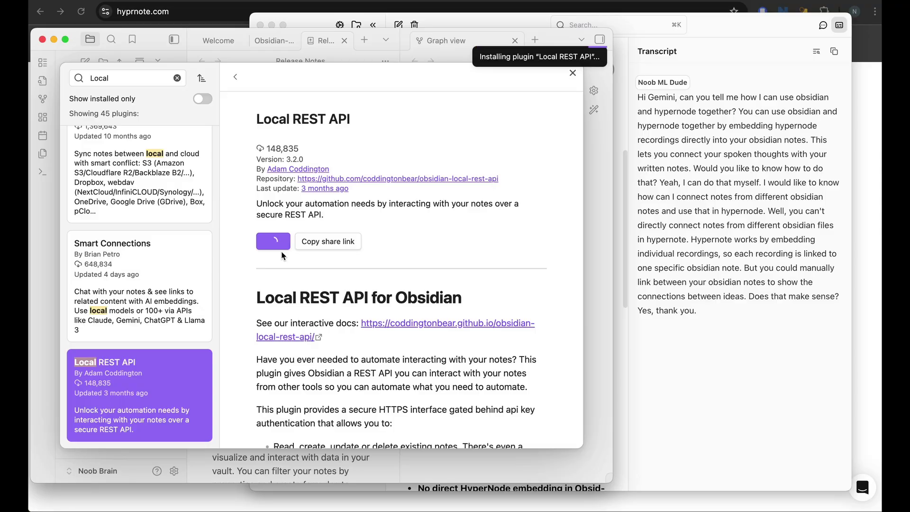
Step: Scroll the Integrations docs page to the 'Configure Obsidian in the settings modal' section
scroll(332, 285, down, 1)
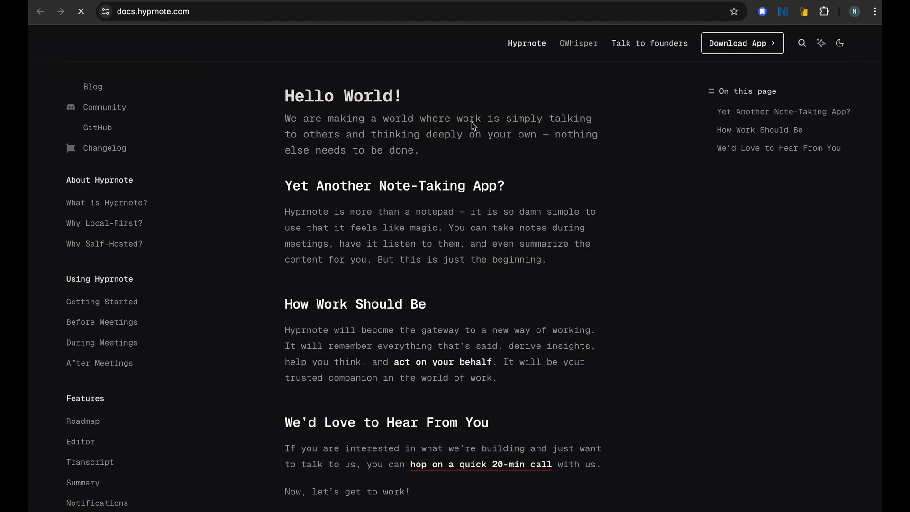
scroll(138, 396, down, 5)
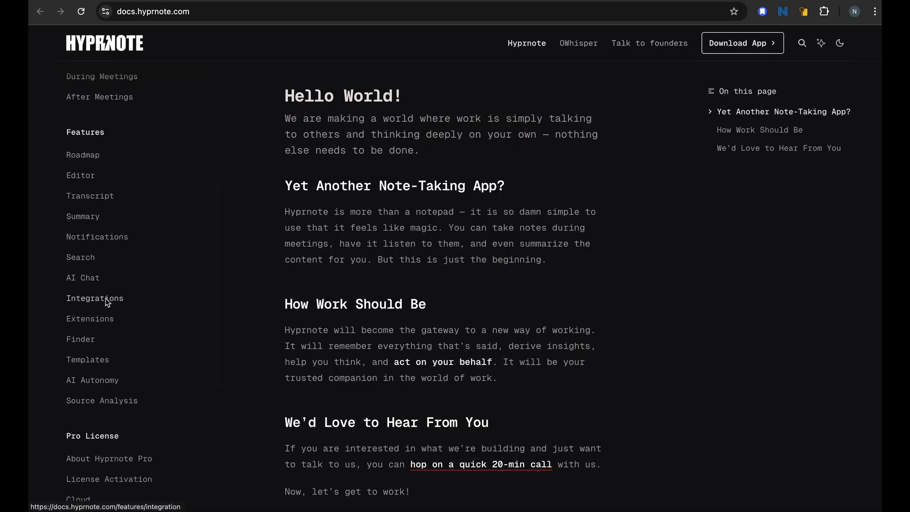
click(105, 298)
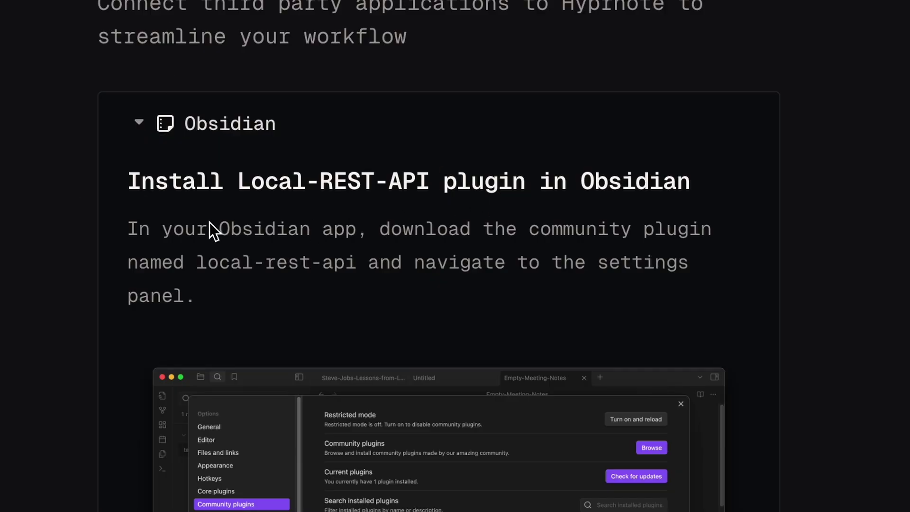
scroll(292, 206, down, 3)
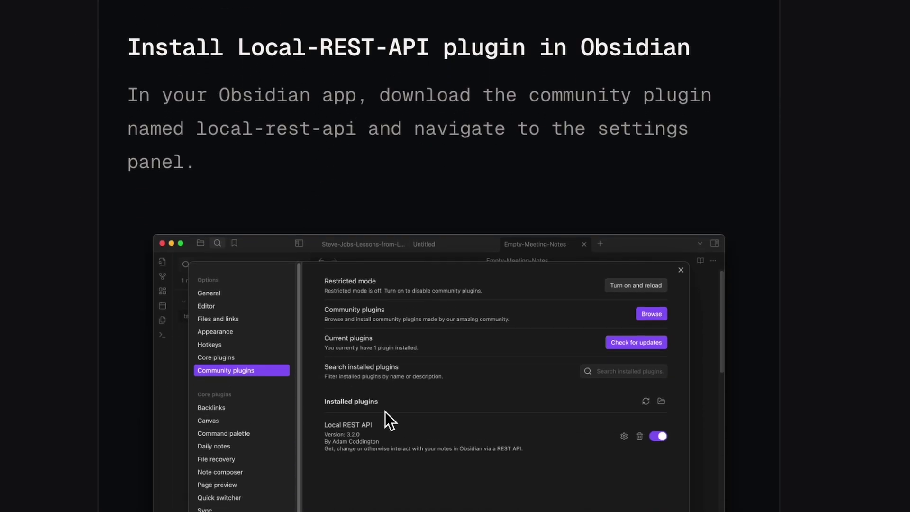
scroll(425, 216, down, 6)
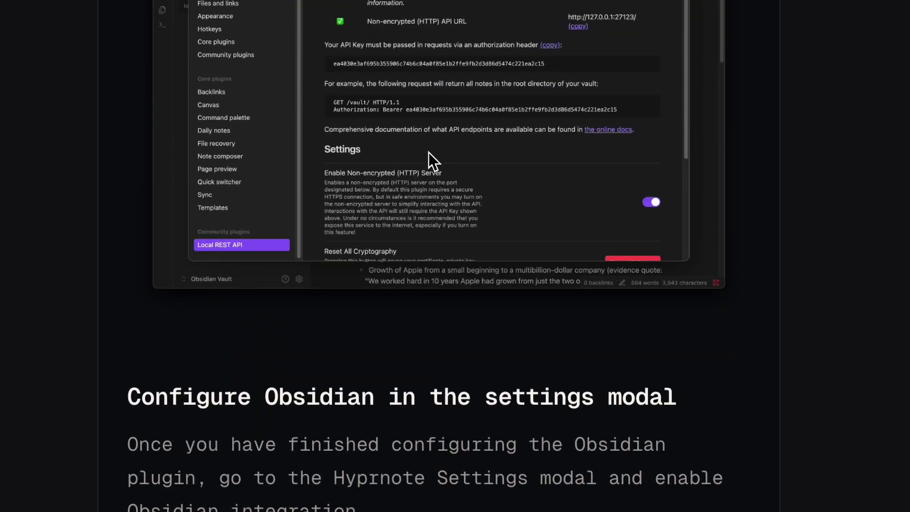
scroll(420, 155, up, 3)
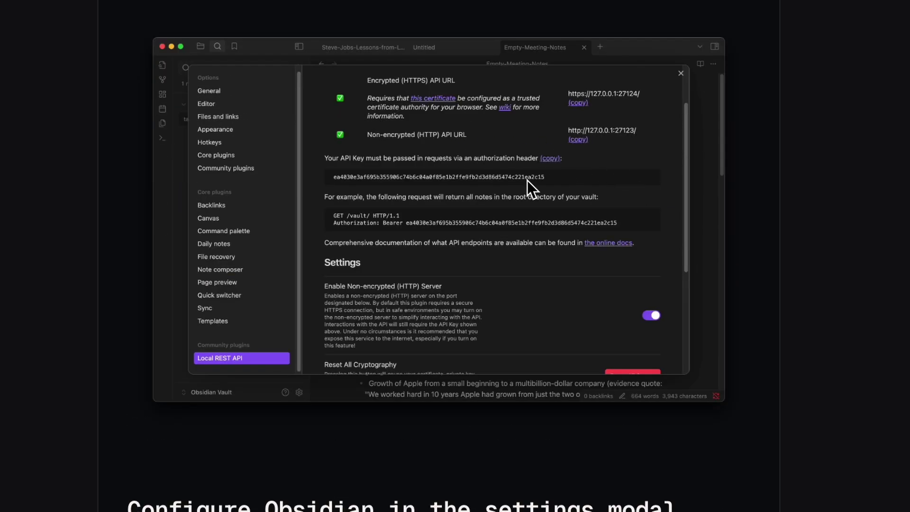
scroll(527, 180, down, 10)
scroll(427, 457, down, 3)
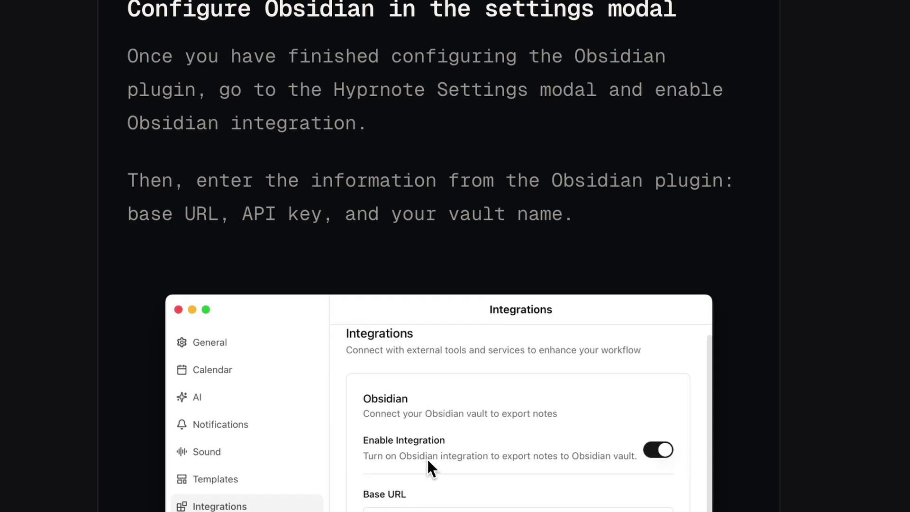
scroll(427, 457, down, 3)
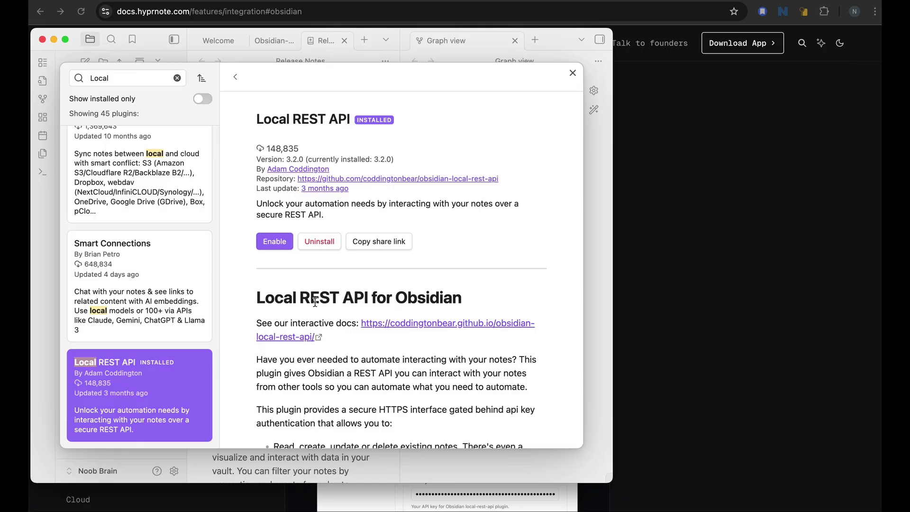
Step: Enable Local REST API and turn on its non-encrypted HTTP server at port 27123
click(276, 241)
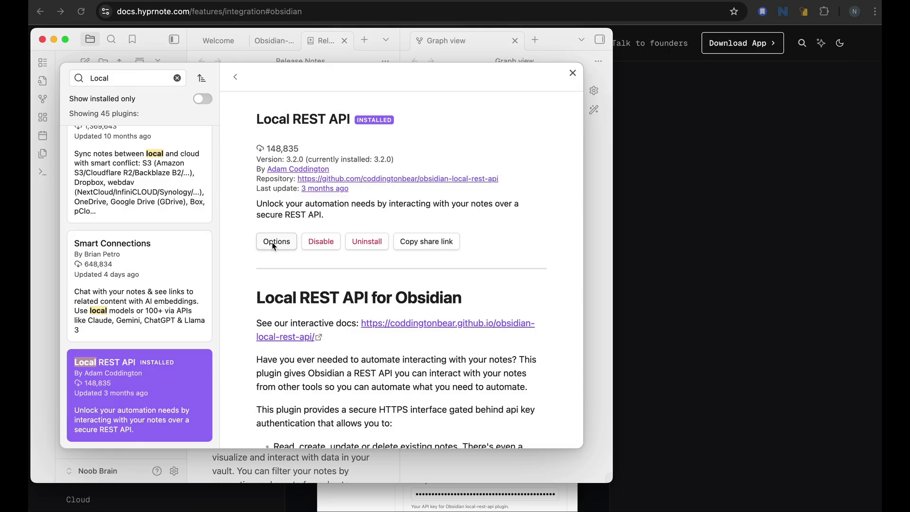
click(276, 242)
scroll(384, 320, down, 3)
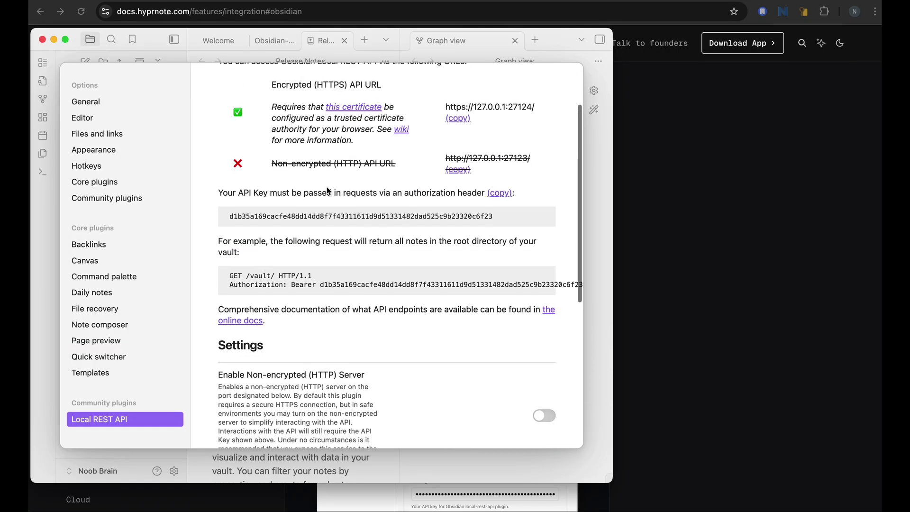
scroll(401, 382, down, 3)
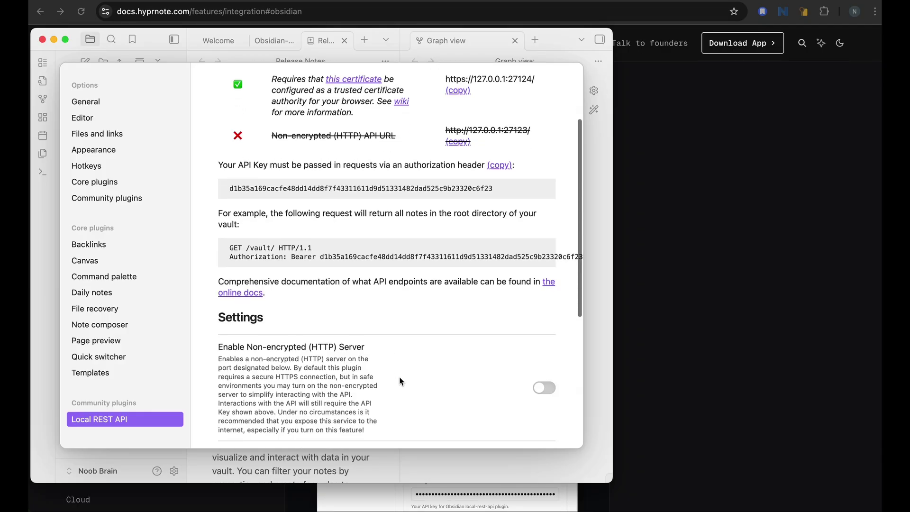
click(549, 353)
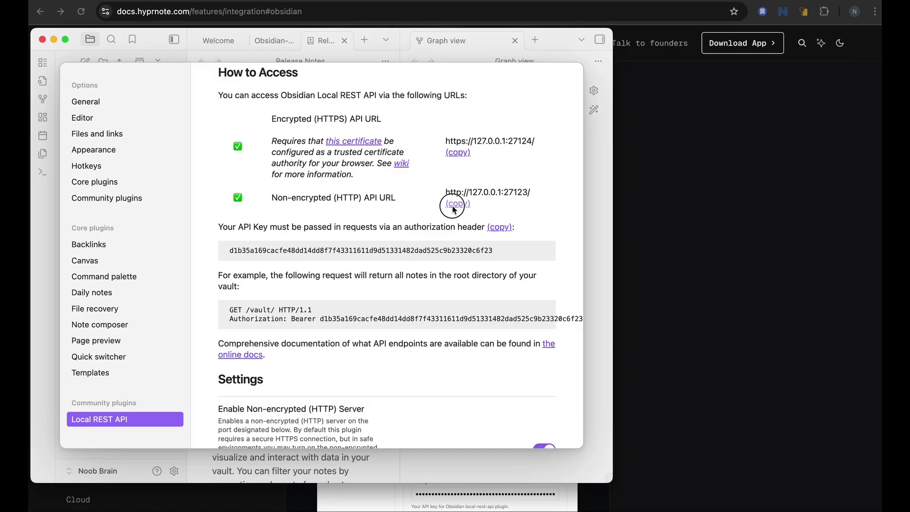
key(super+space)
text(hyper)
key(Return)
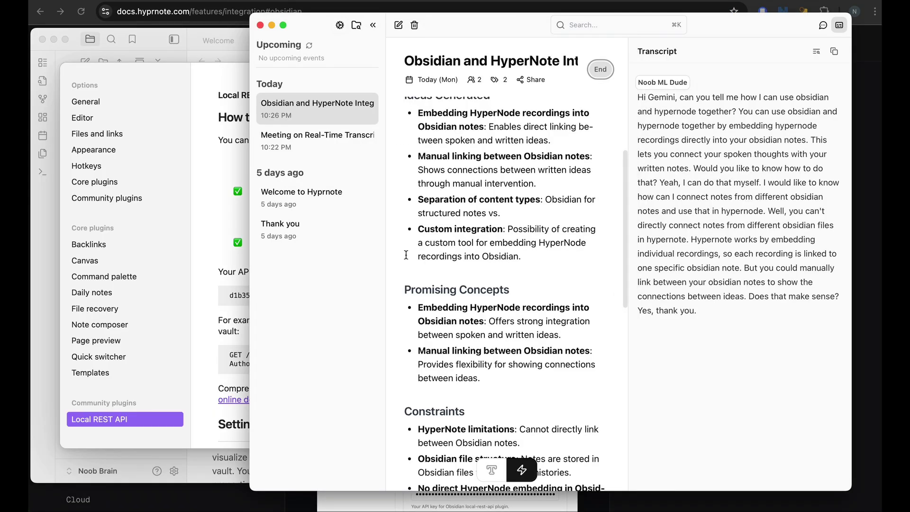
click(340, 24)
click(357, 78)
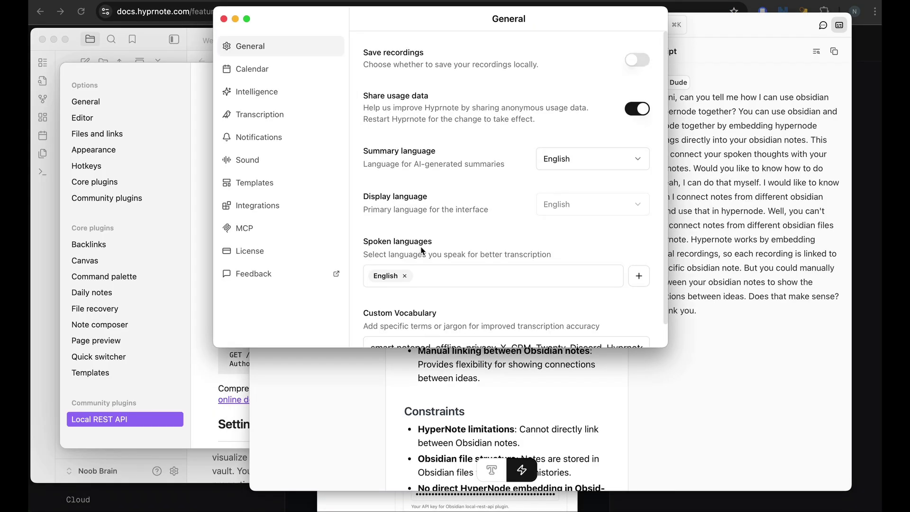
click(259, 207)
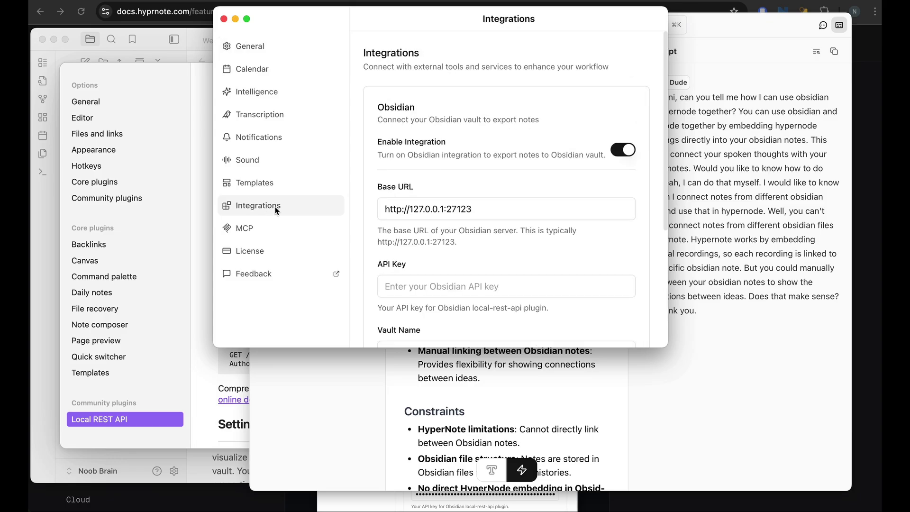
click(466, 208)
key(super+a)
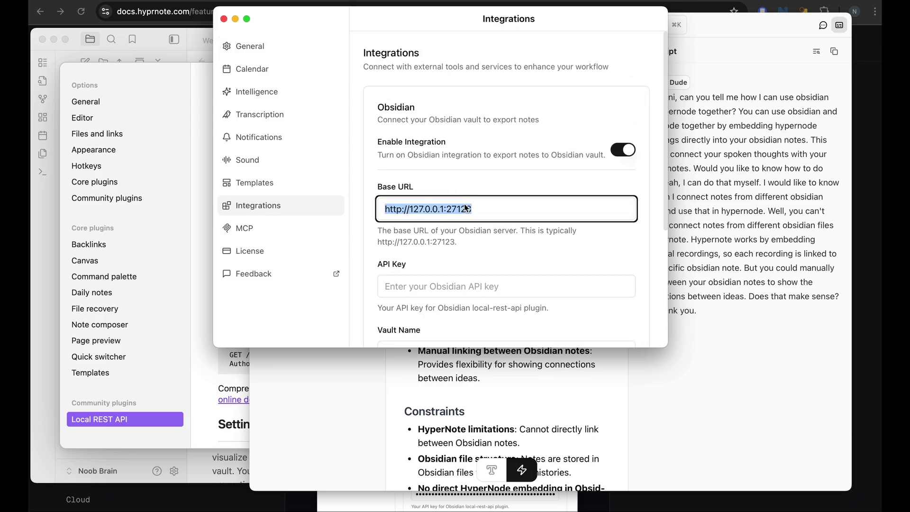
key(Right)
text(/)
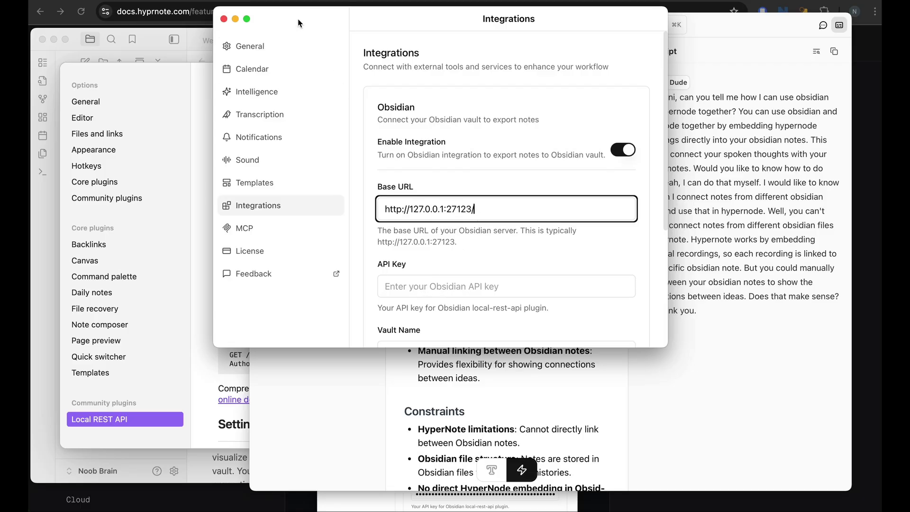
Step: Copy the API key from Obsidian's REST API settings into Hyprnote's API Key field
drag(299, 21, 464, 28)
click(228, 379)
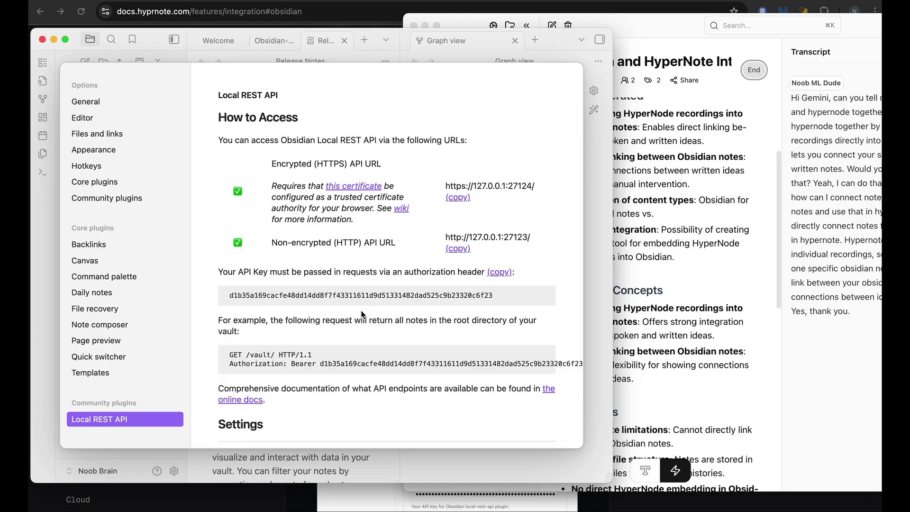
click(499, 274)
click(617, 316)
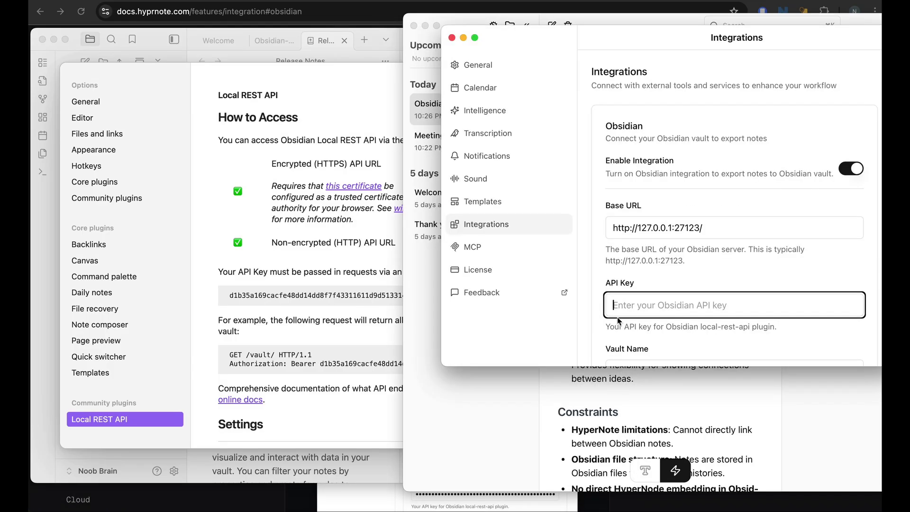
key(super+v)
scroll(706, 286, down, 3)
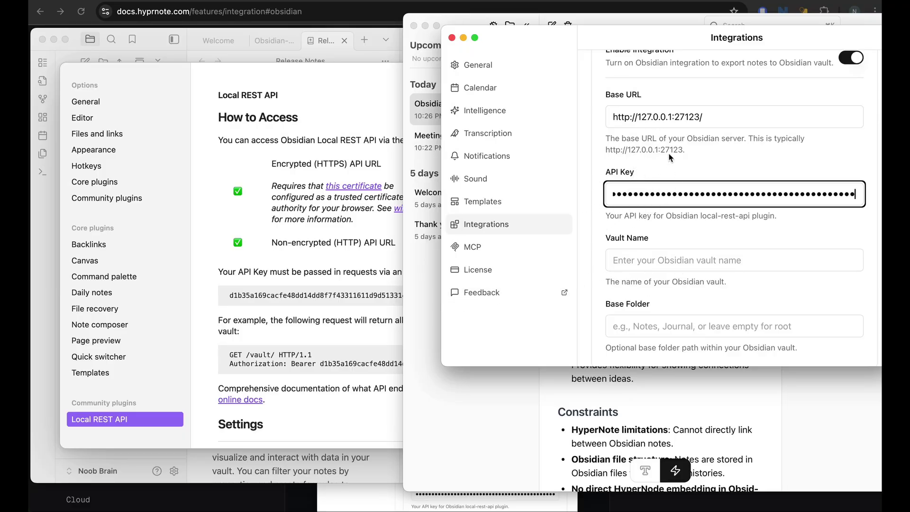
Step: Close Obsidian's settings and set the Hyprnote vault name to 'Noob Brain'
click(207, 54)
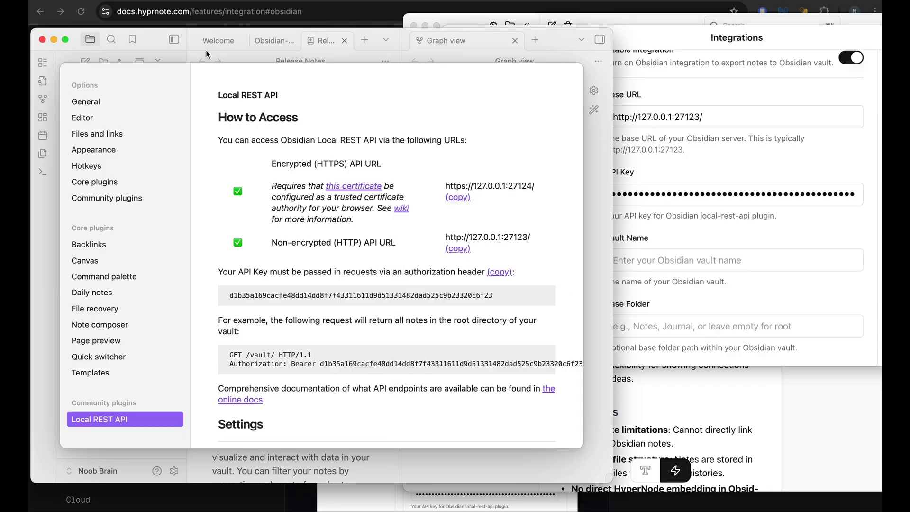
key(Escape)
click(680, 228)
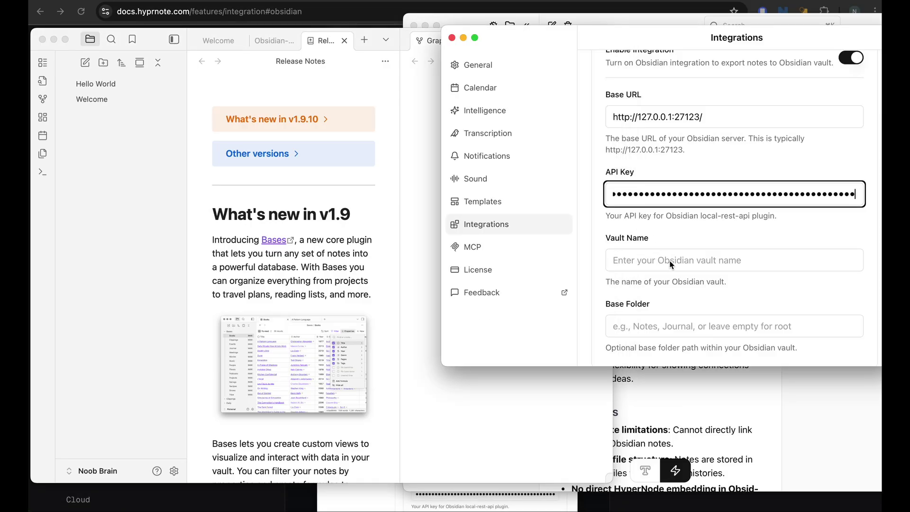
mouse_move(83, 490)
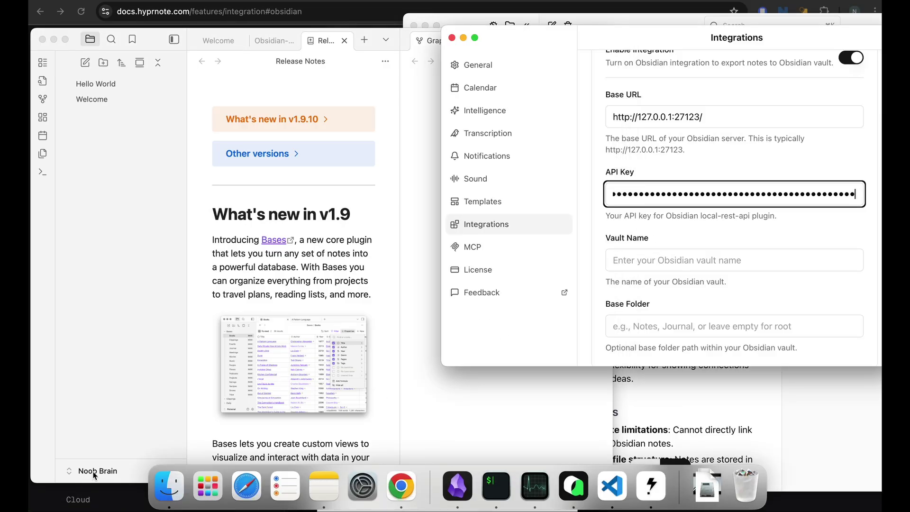
click(695, 260)
text(Noob)
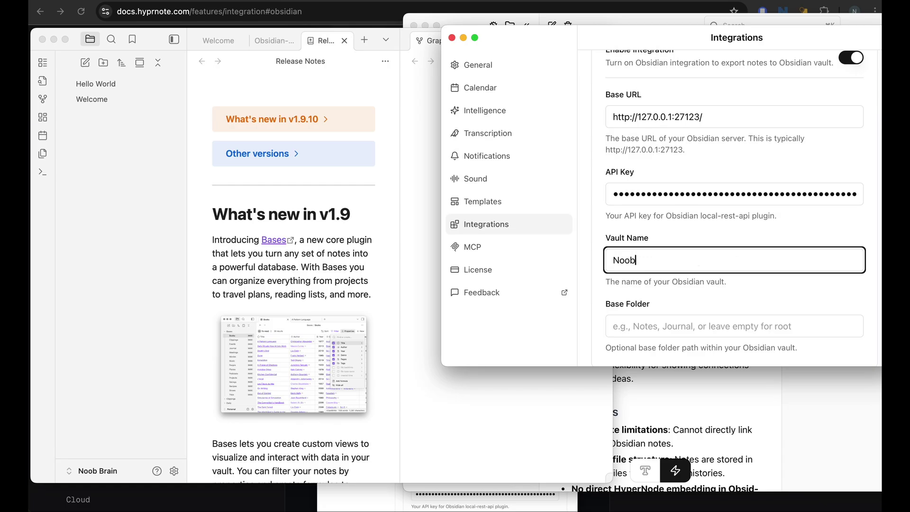
text( Brain)
Step: Set the base folder to 'hyprnote' and close the Settings window
click(658, 327)
text(hyper)
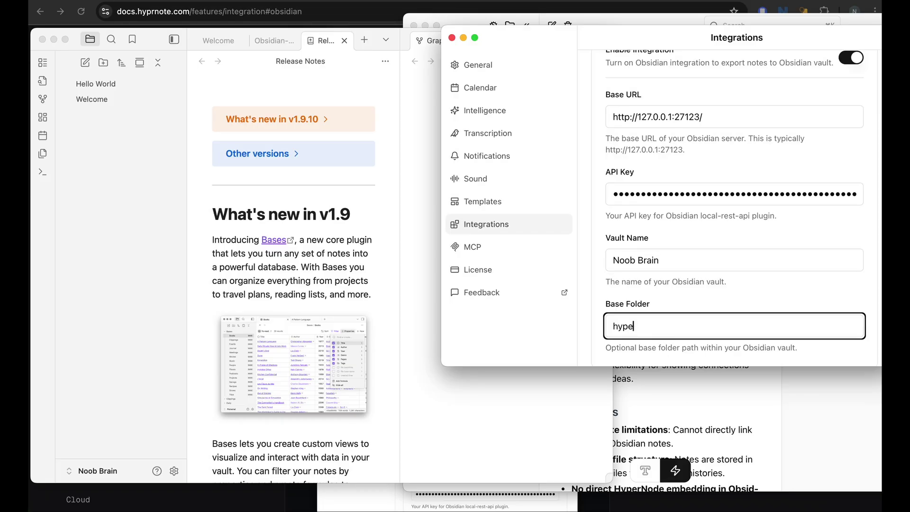
key(BackSpace)
text(rnote)
scroll(753, 286, up, 5)
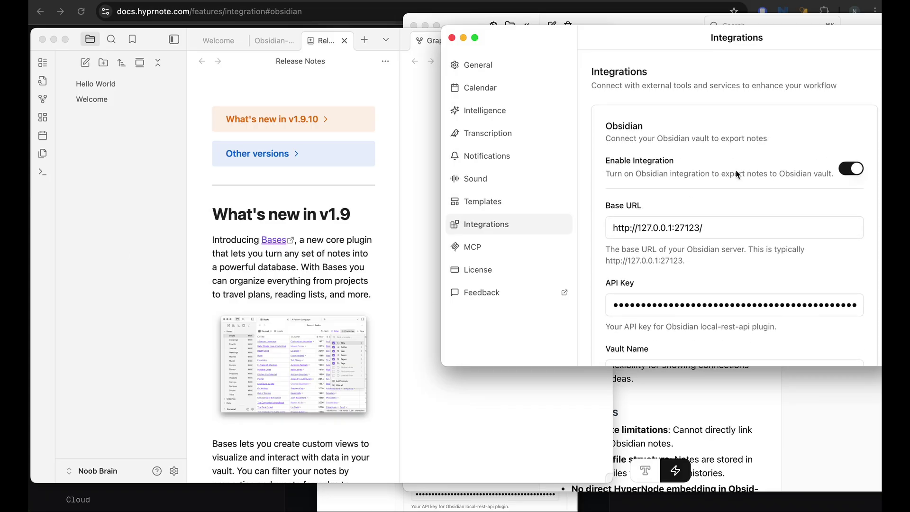
click(451, 38)
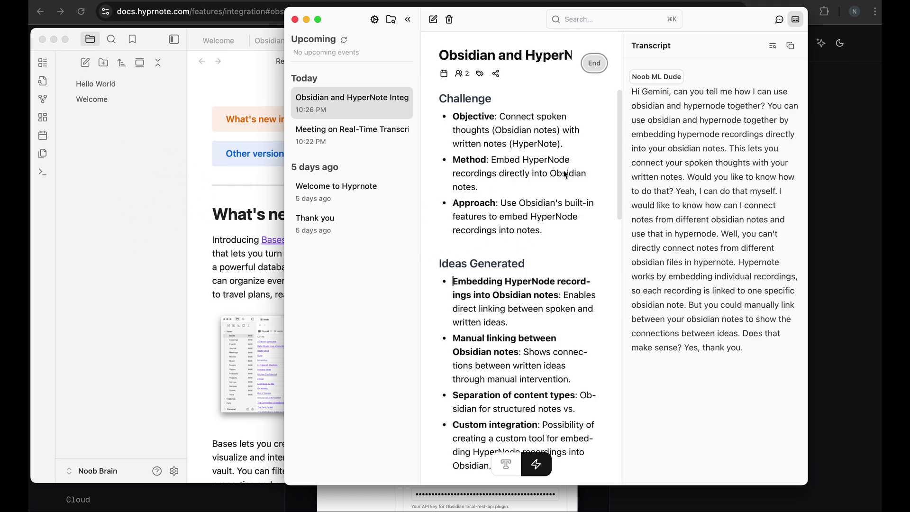
Step: Export the note to Obsidian with transcript included, target folder Default (Root)
click(495, 73)
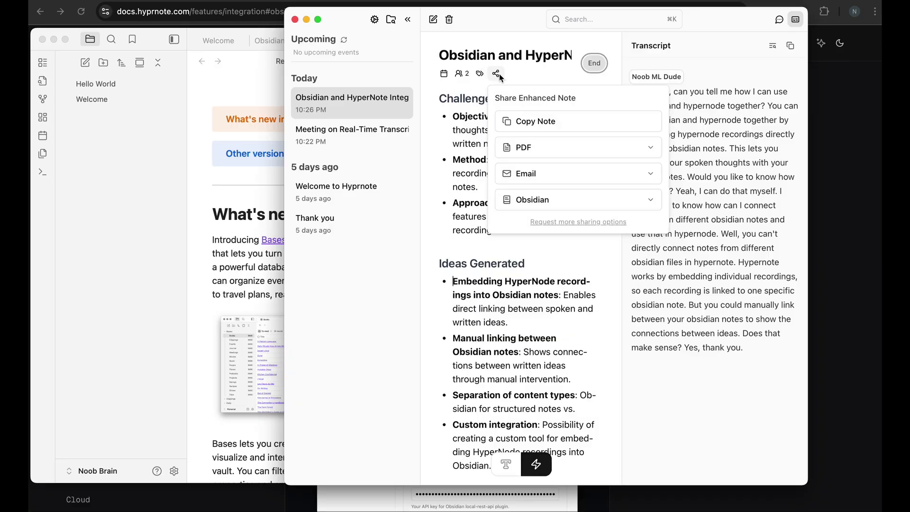
click(648, 199)
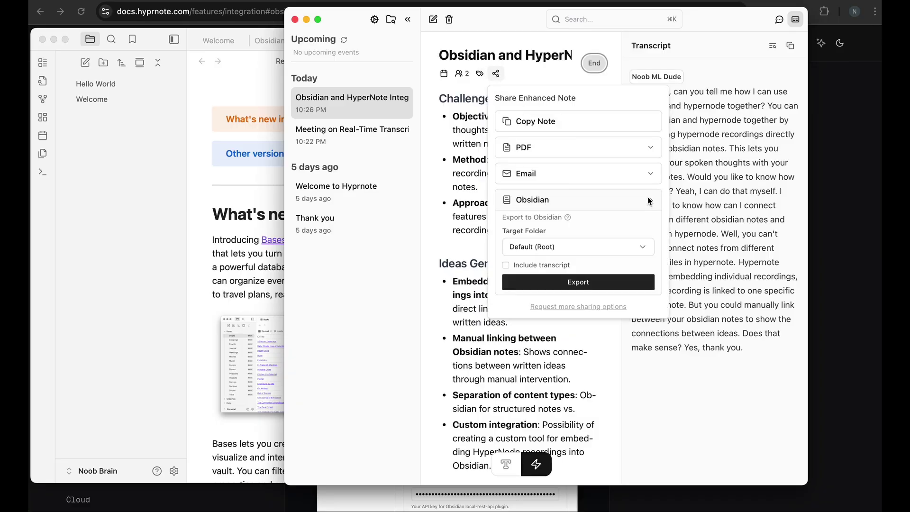
click(536, 247)
click(544, 267)
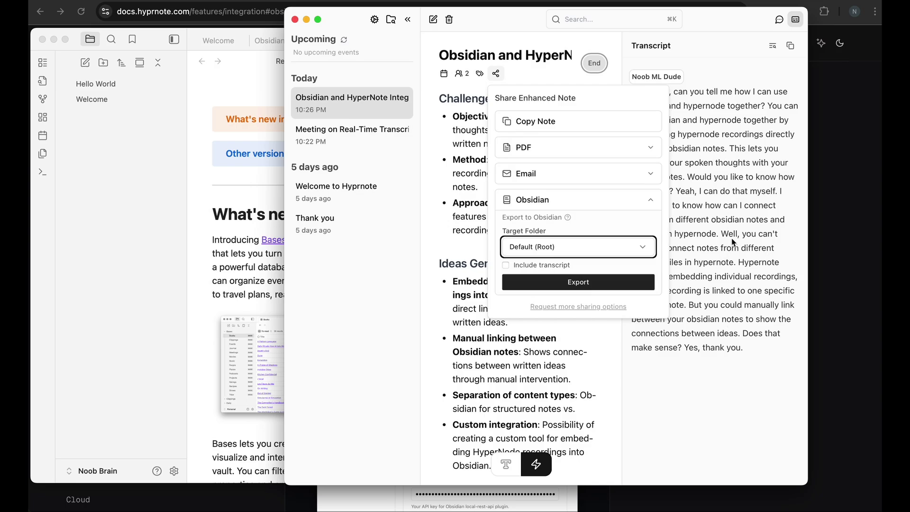
click(506, 265)
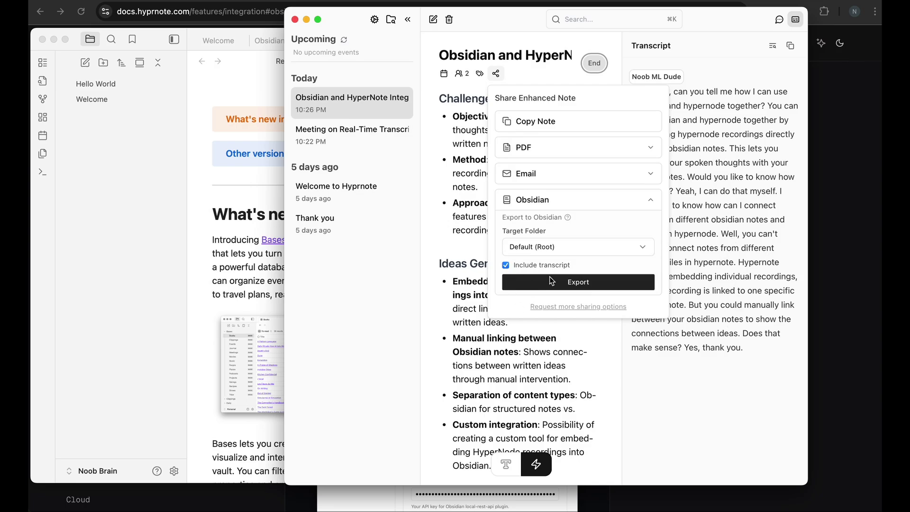
click(574, 284)
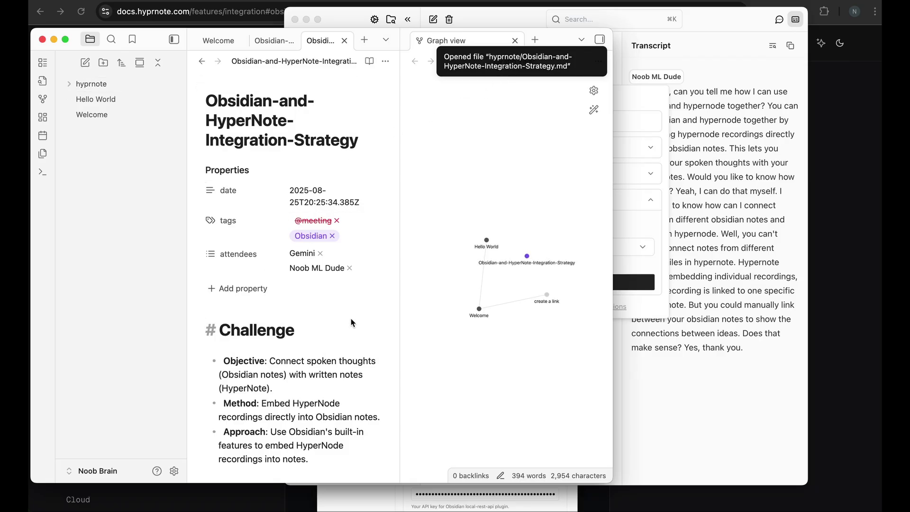
click(89, 85)
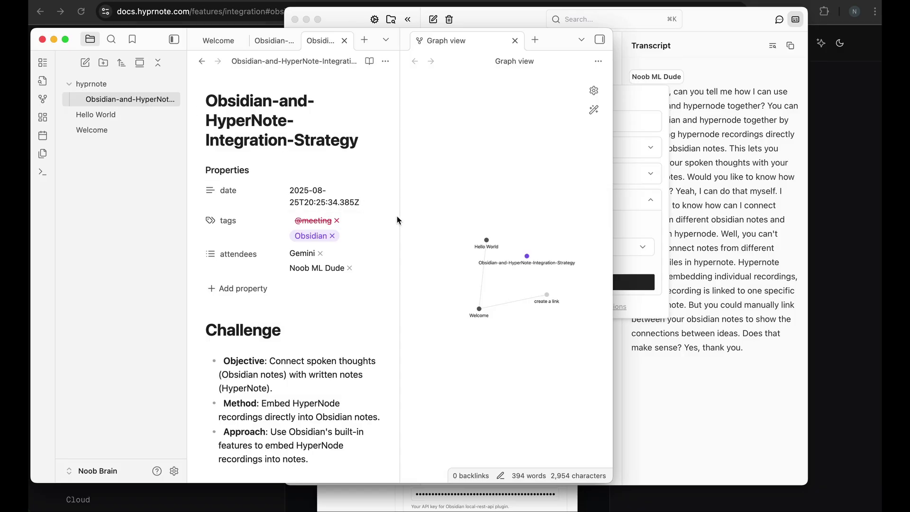
drag(400, 221, 472, 216)
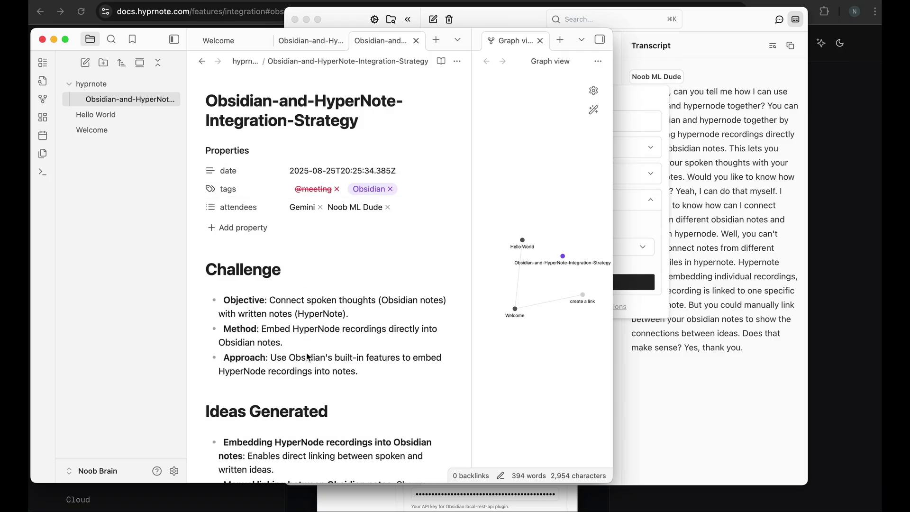
scroll(307, 357, down, 5)
scroll(266, 356, down, 7)
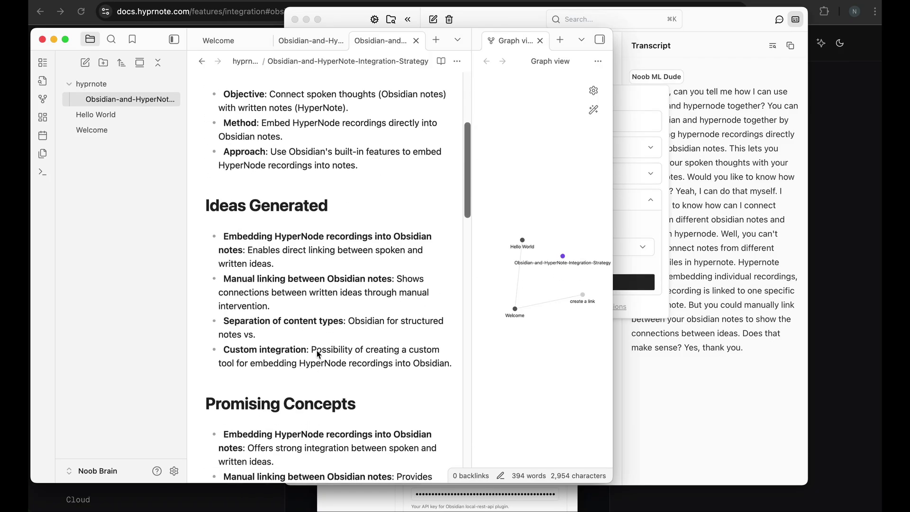
scroll(269, 280, down, 20)
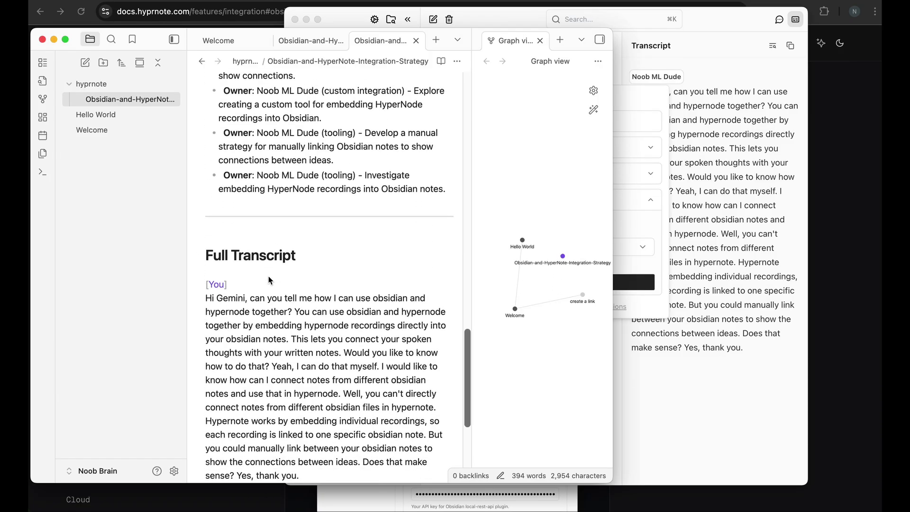
scroll(310, 409, up, 12)
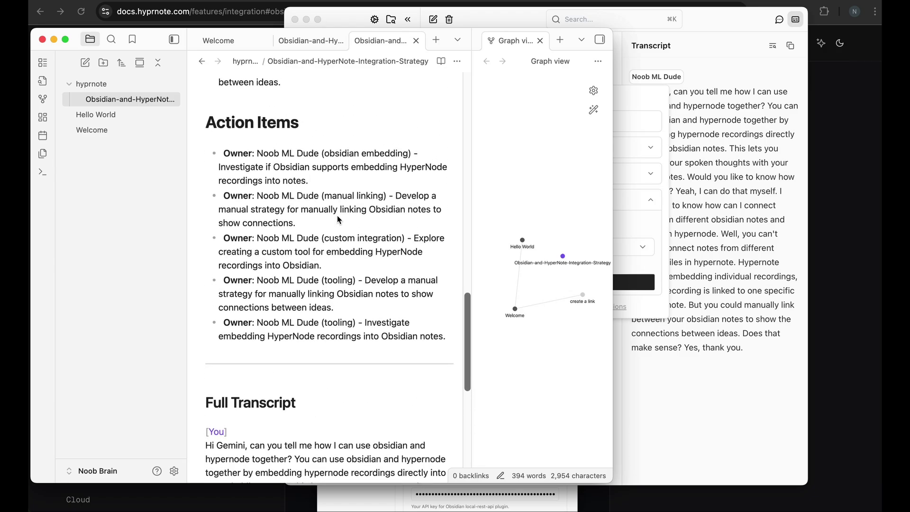
click(463, 144)
Step: Export the real-time transcription meeting note, including its transcript, to Obsidian
click(363, 135)
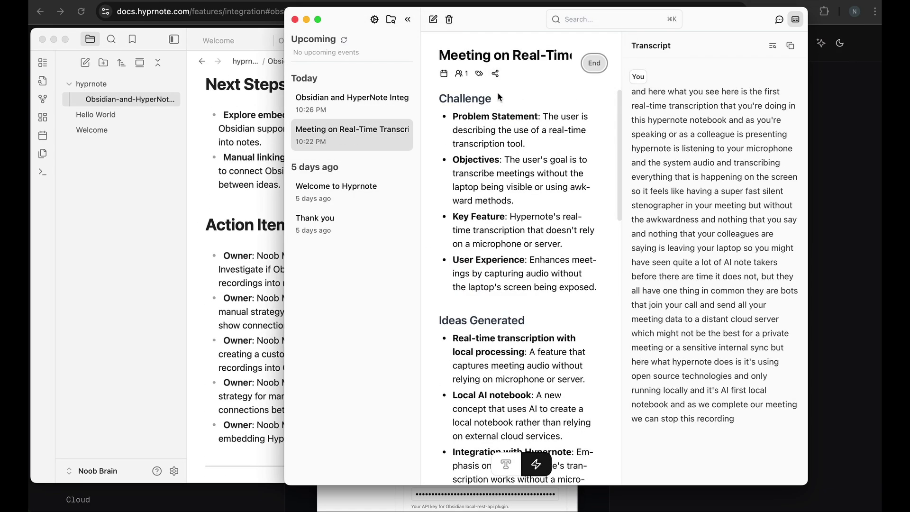
click(496, 74)
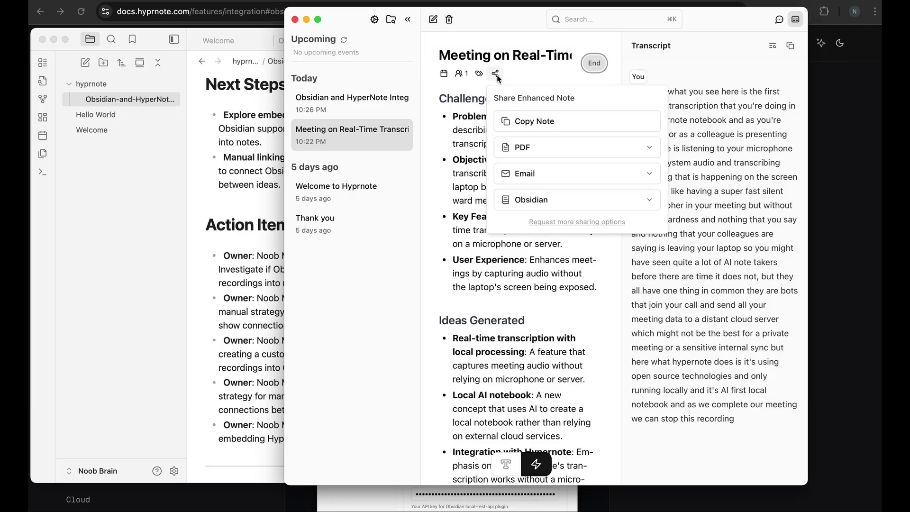
click(645, 199)
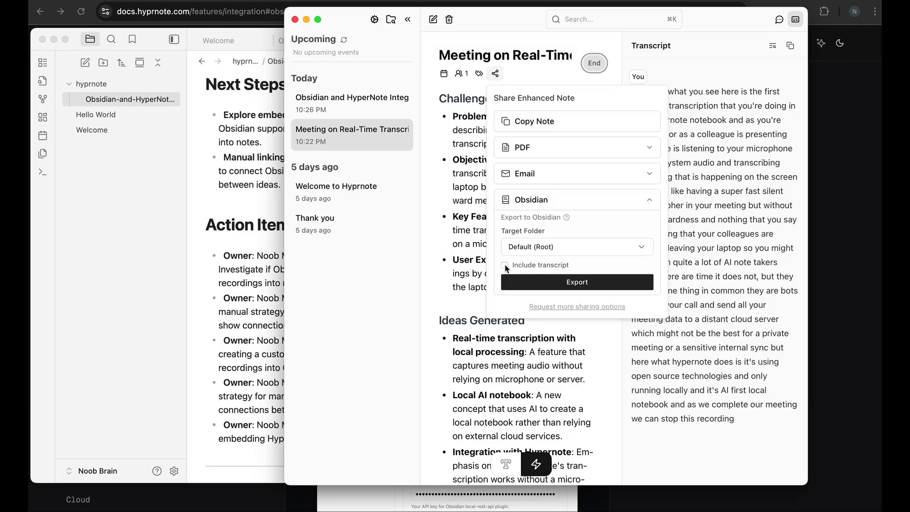
click(505, 264)
click(528, 280)
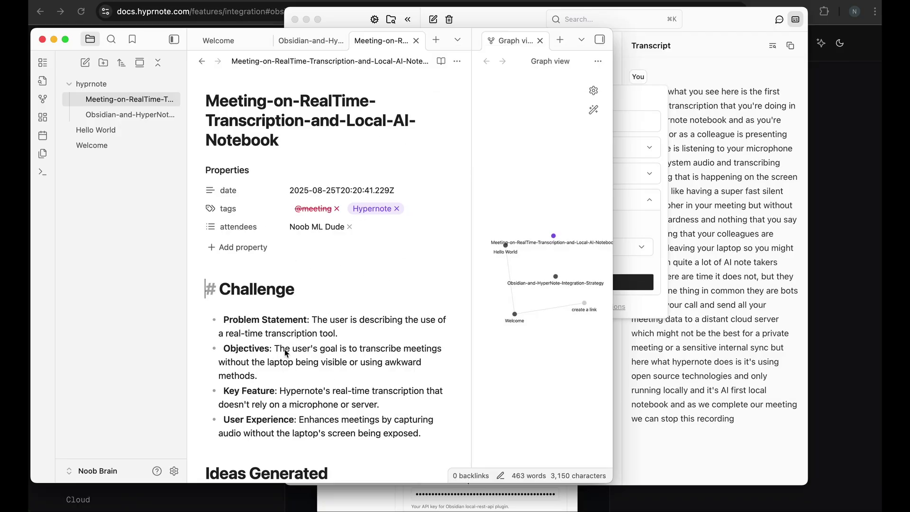
Step: Look over the exported note's markdown in Obsidian, then bring Hyprnote forward and widen it leftward
scroll(299, 350, down, 10)
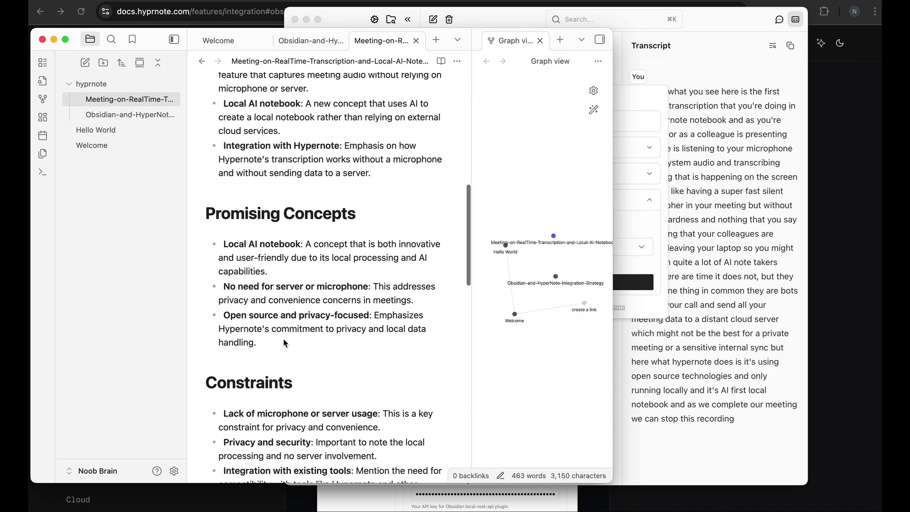
scroll(285, 343, up, 3)
click(302, 376)
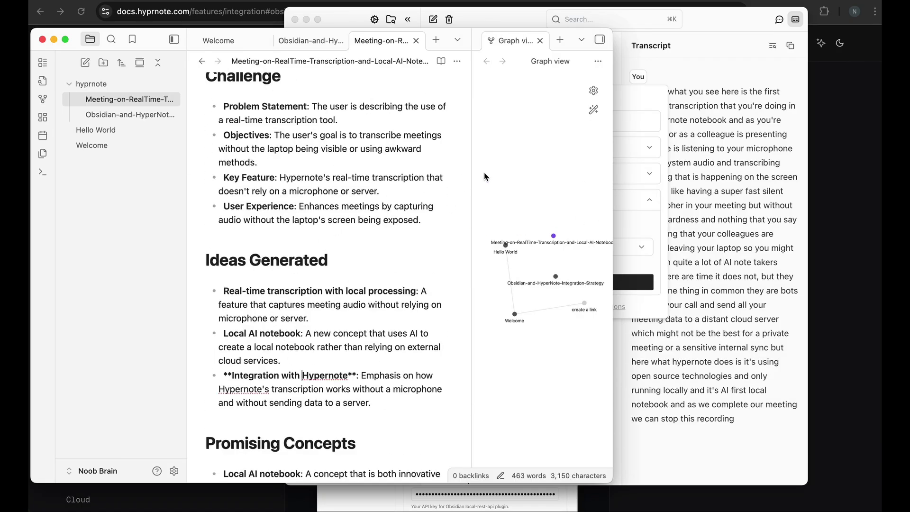
click(730, 176)
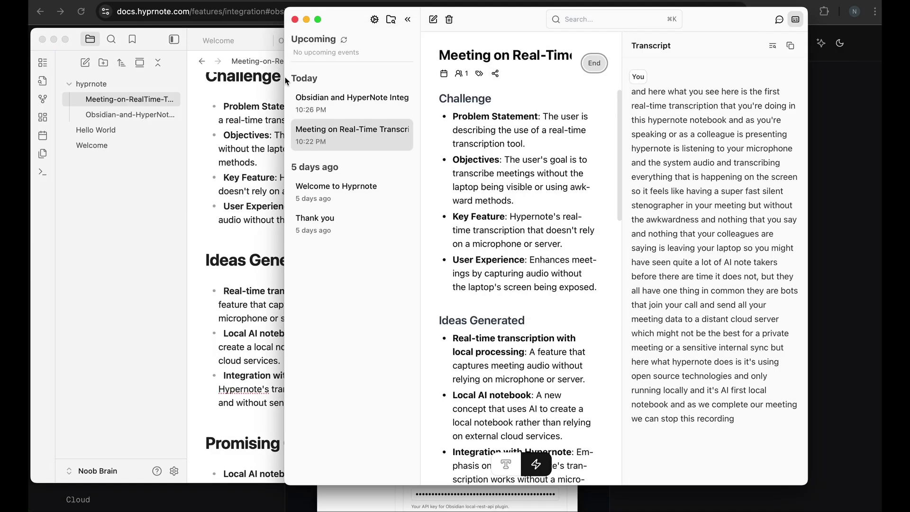
drag(286, 81, 97, 78)
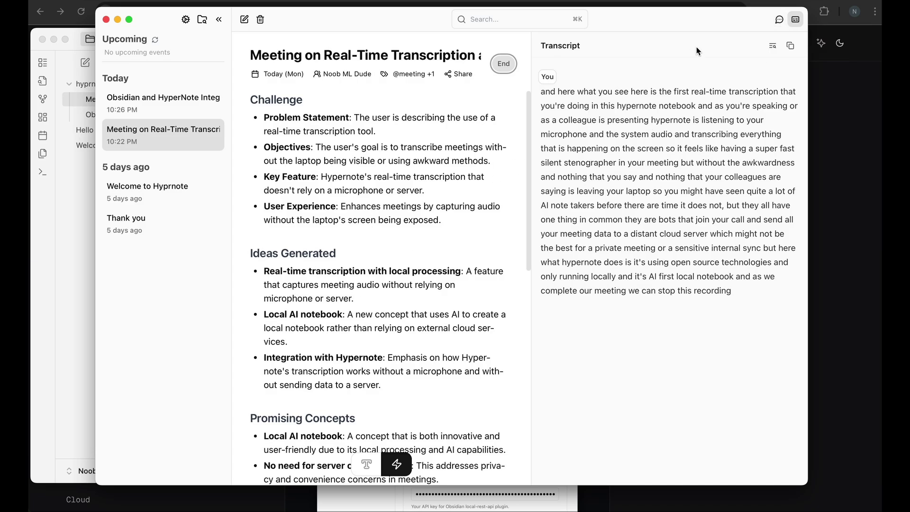
Step: Ask the meeting chat 'can you summarize this note in 1 sentence'
click(780, 19)
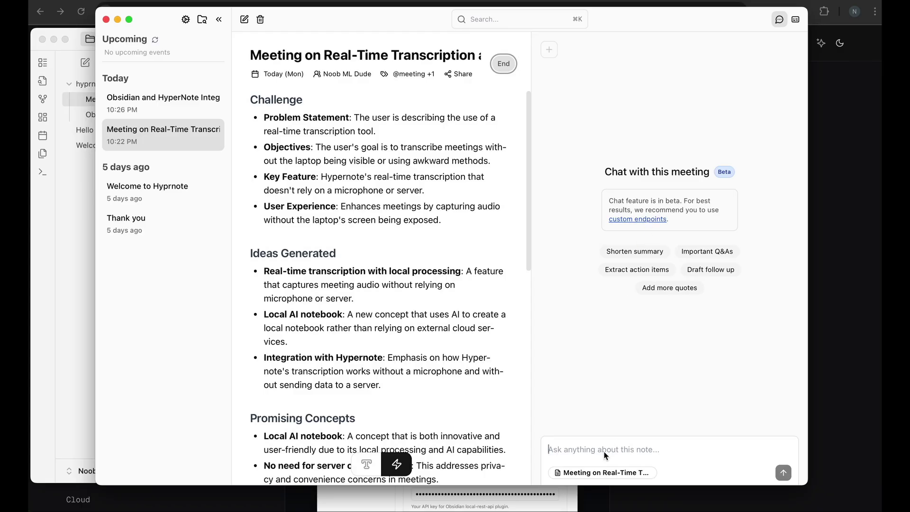
text(can you summa)
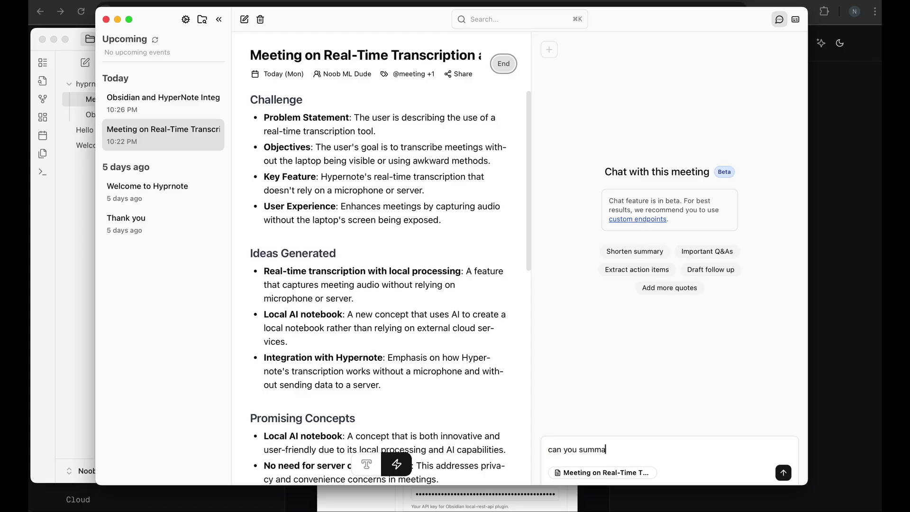
text(rize this note in 1 sentence)
key(Return)
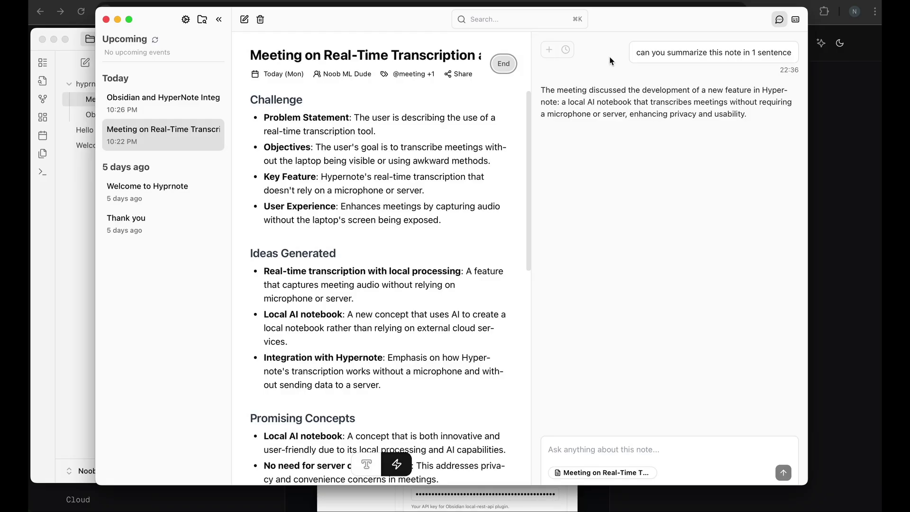
click(75, 269)
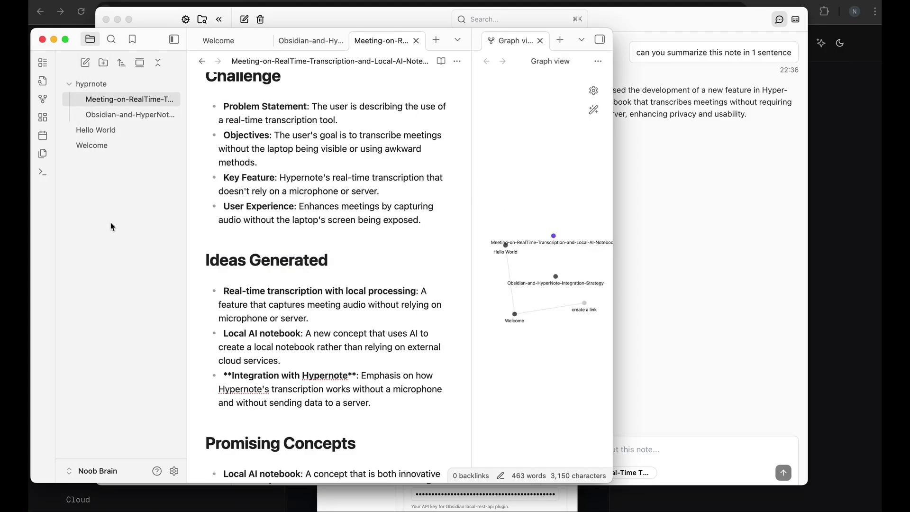
click(175, 471)
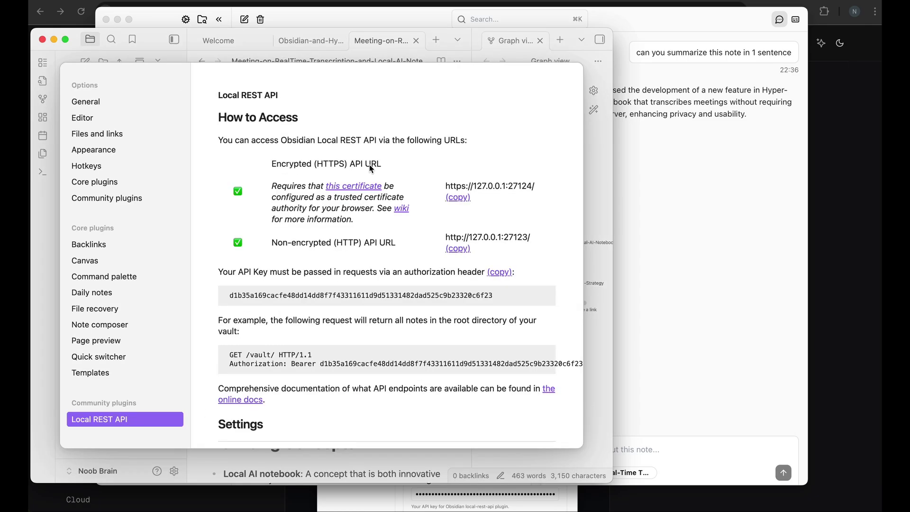
click(114, 198)
click(536, 128)
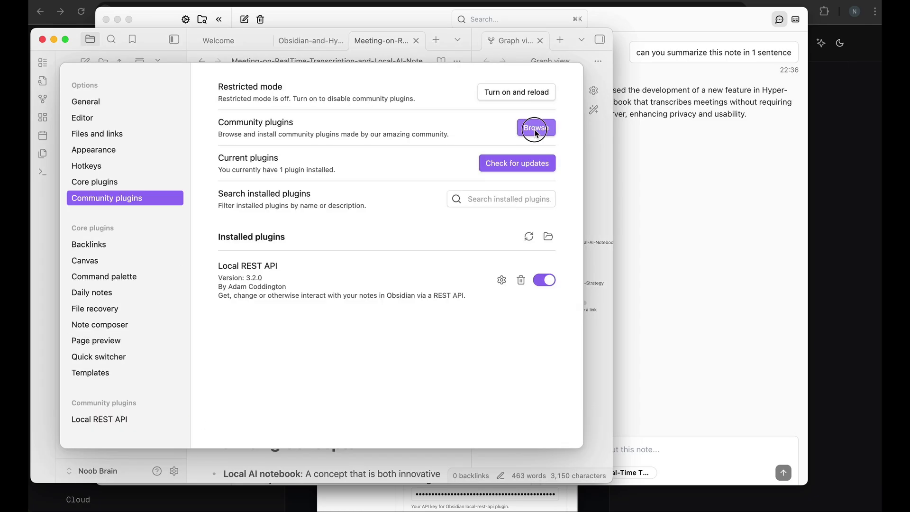
text(AI chat)
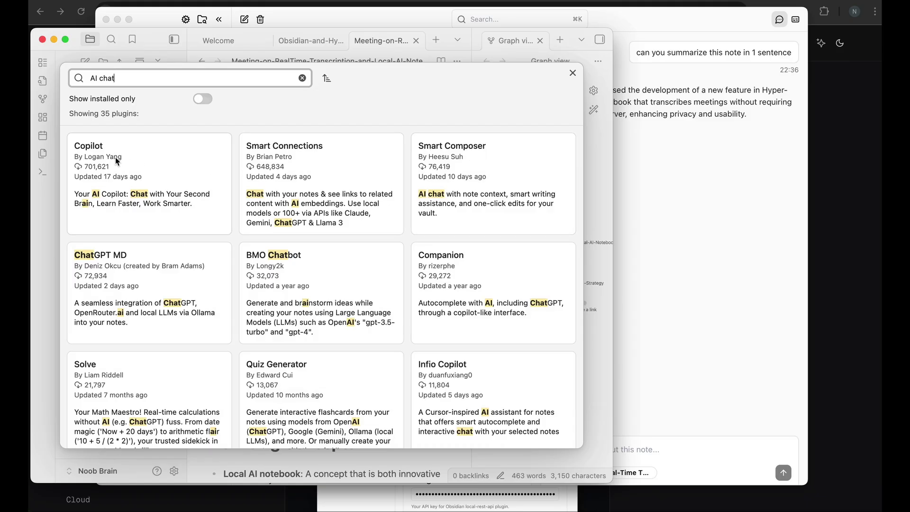
key(super+a)
text(ollama)
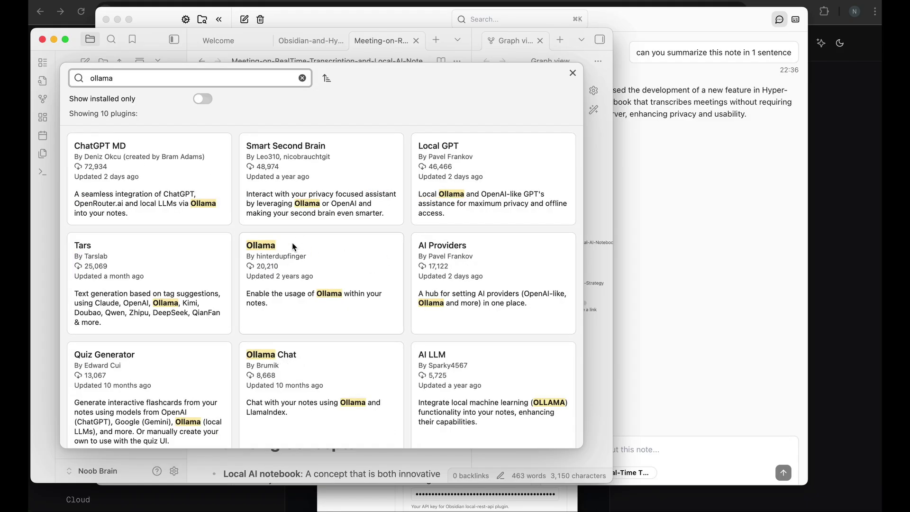
key(super+a)
text(AI chat)
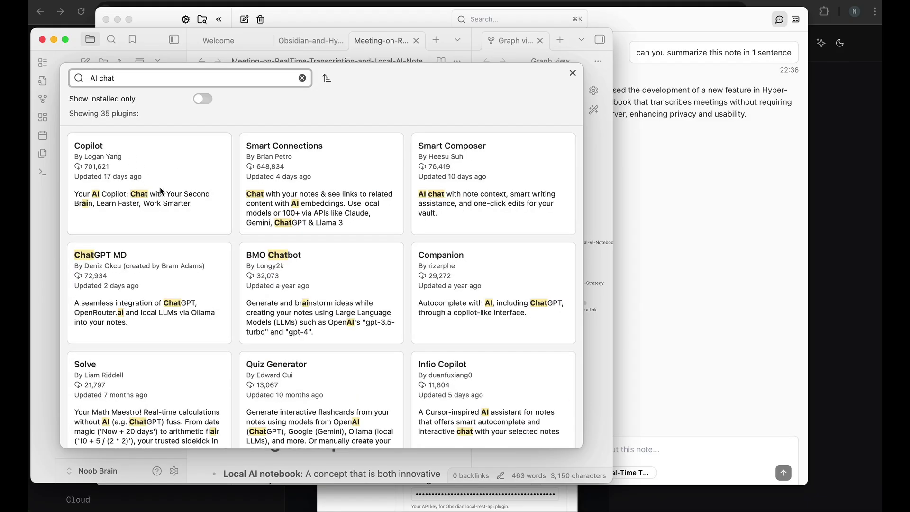
key(super+a)
text(ollam)
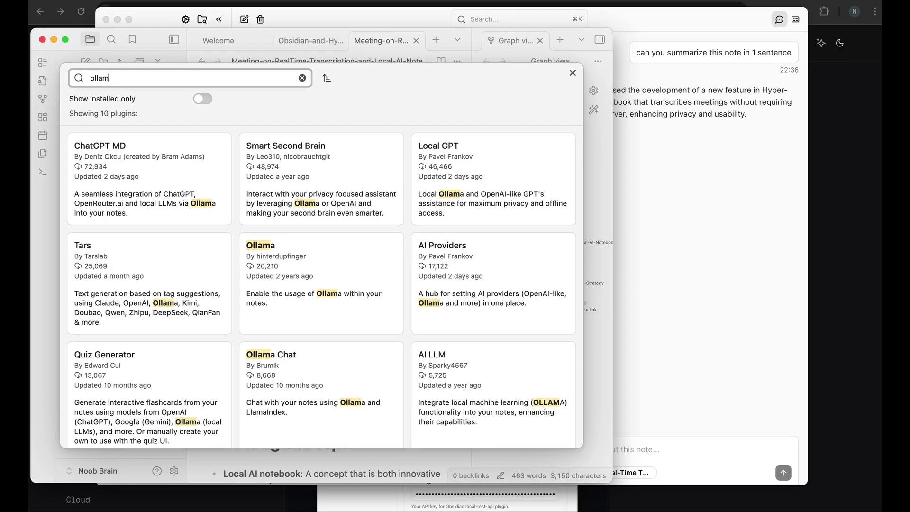
text(a)
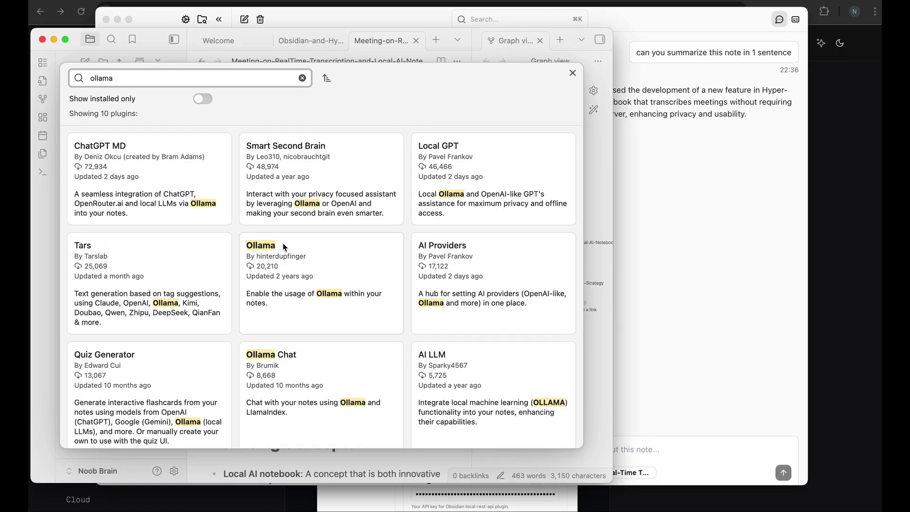
click(573, 73)
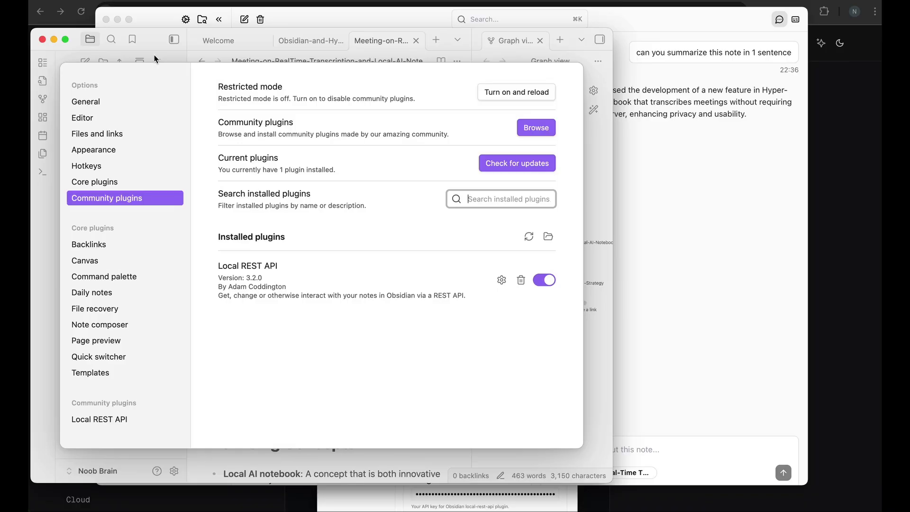
click(173, 52)
click(698, 164)
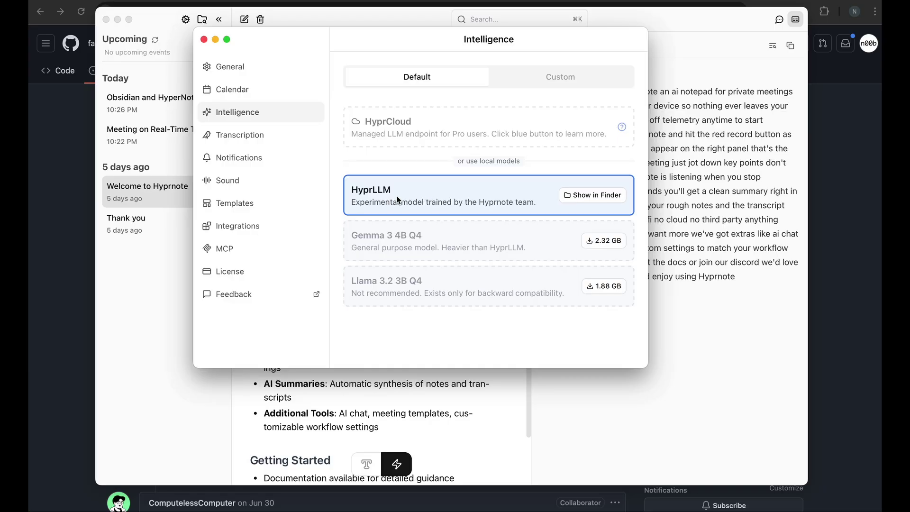
Step: Expand the Custom provider's Others endpoint settings and edit its API Base URL field
click(545, 82)
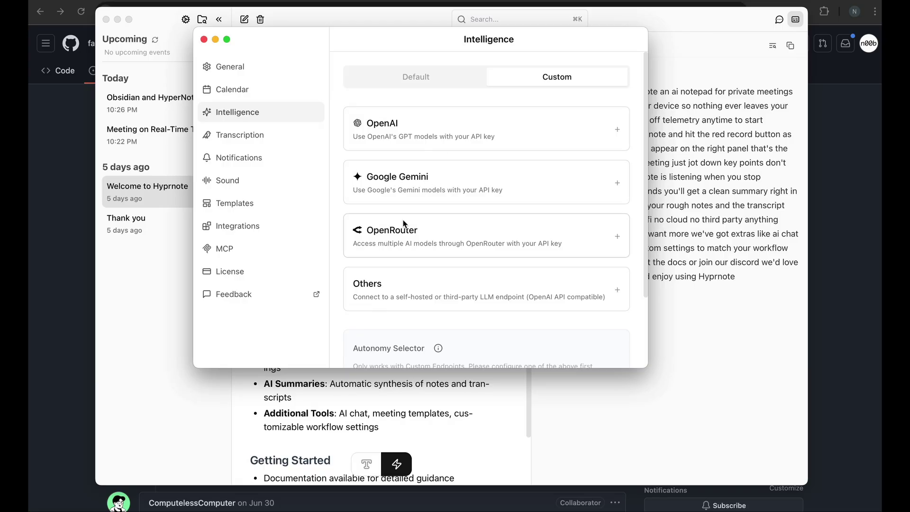
scroll(423, 265, down, 3)
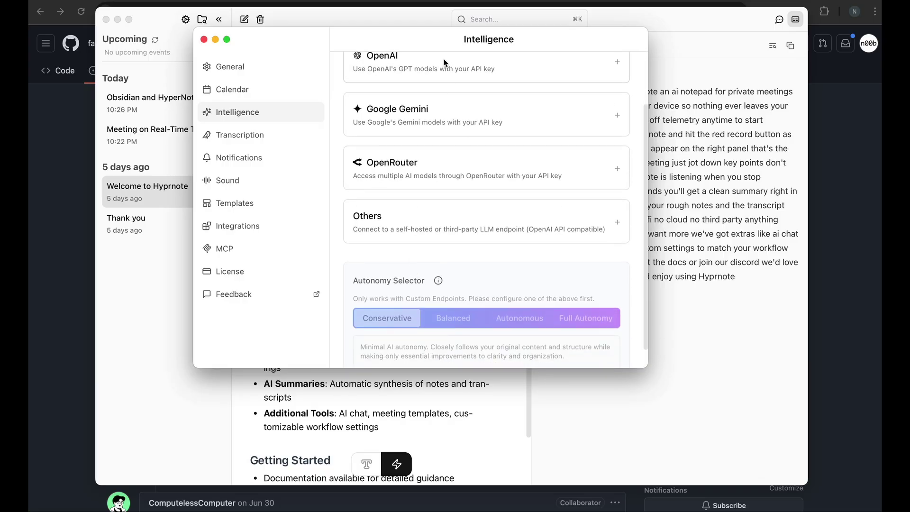
click(415, 232)
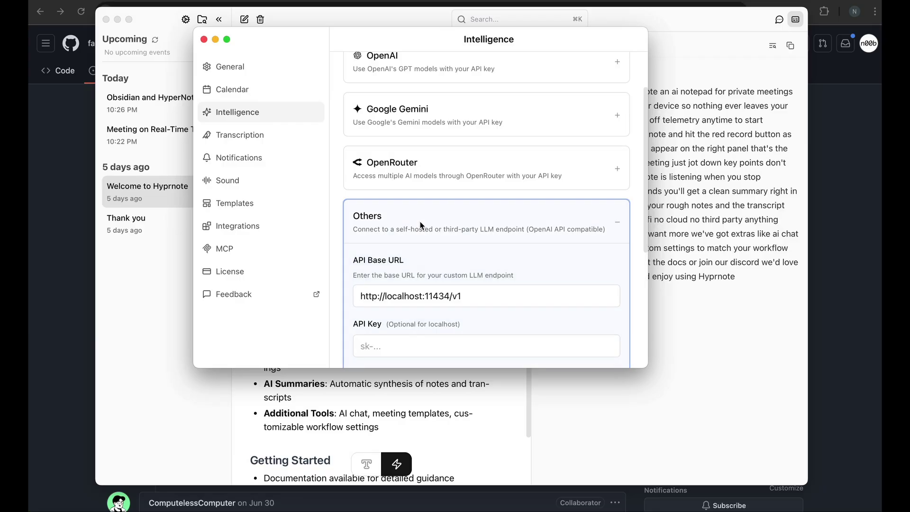
scroll(427, 256, down, 3)
click(442, 217)
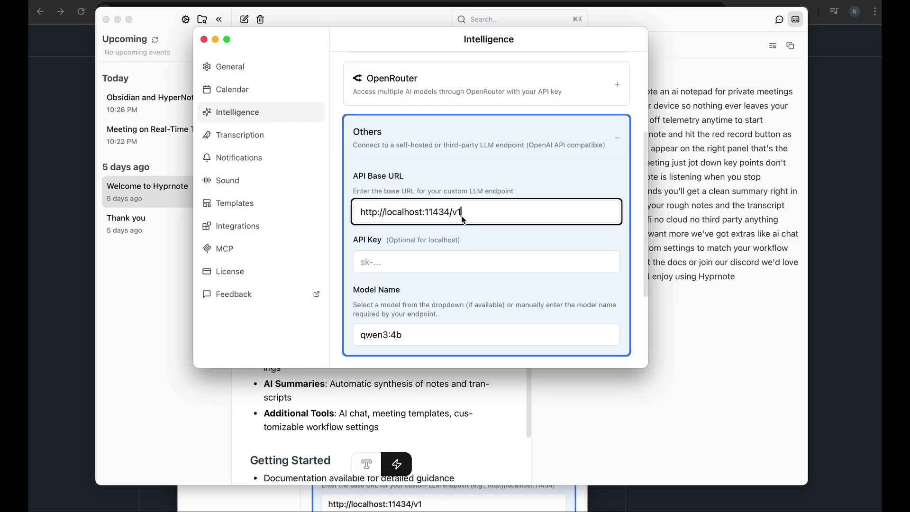
key(super+space)
Step: Launch iTerm and run `ollama` to list its available commands
text(iterm)
key(Return)
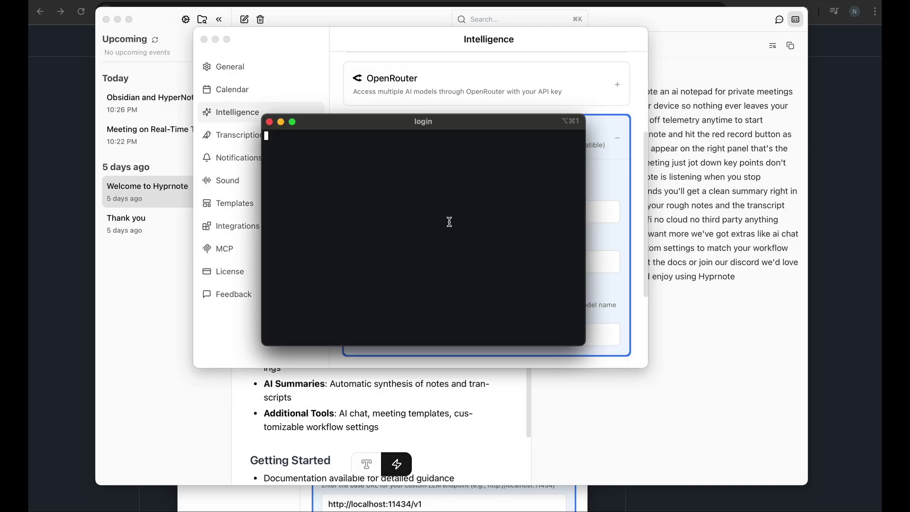
drag(418, 122, 625, 282)
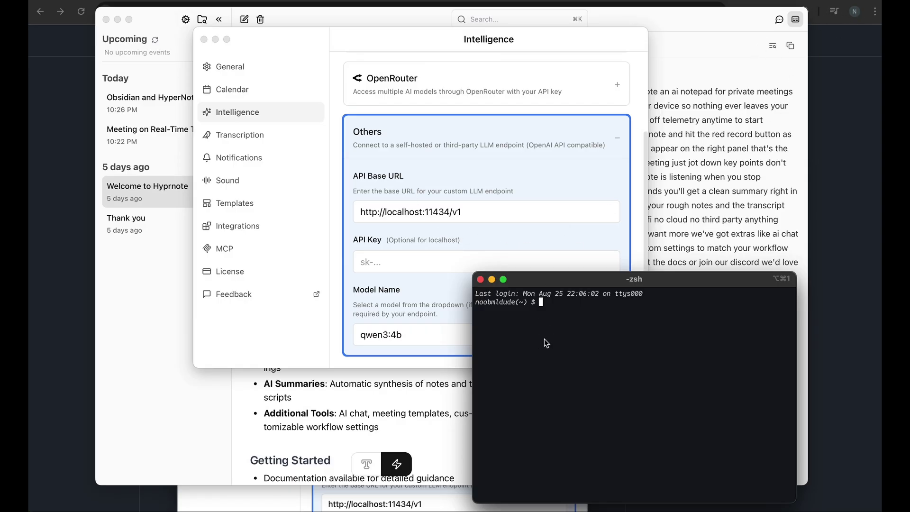
text(ollama)
key(Return)
drag(583, 277, 583, 175)
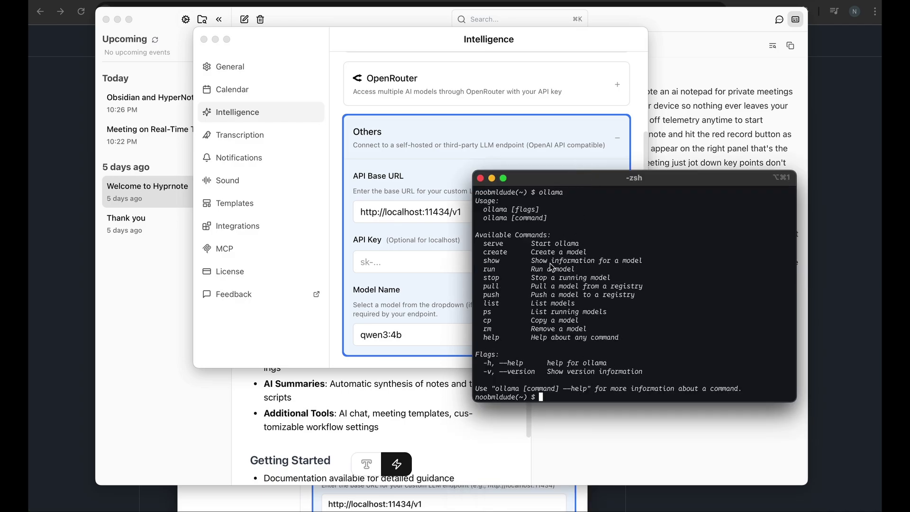
Step: Run `ollama serve` and note the error that 127.0.0.1:11434 is already in use
text(ollama serve)
key(Return)
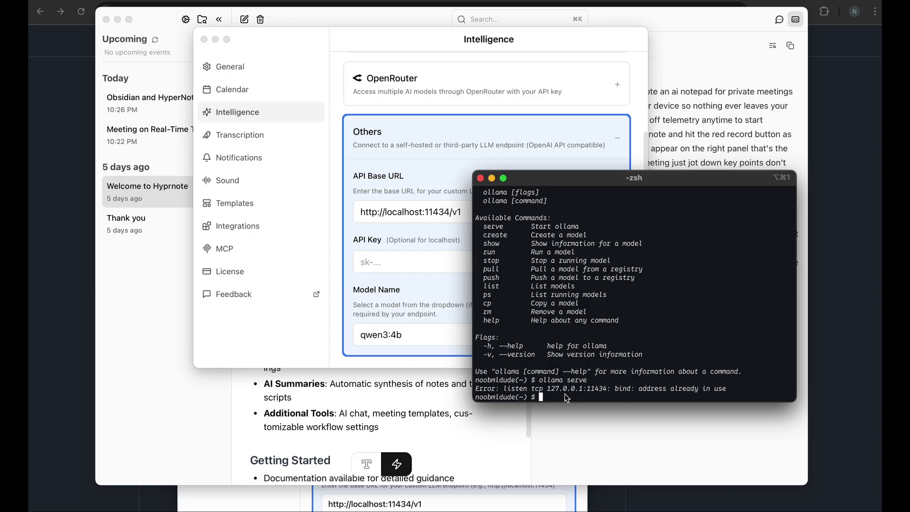
drag(587, 390, 611, 395)
drag(546, 390, 584, 393)
click(585, 394)
drag(525, 181, 607, 241)
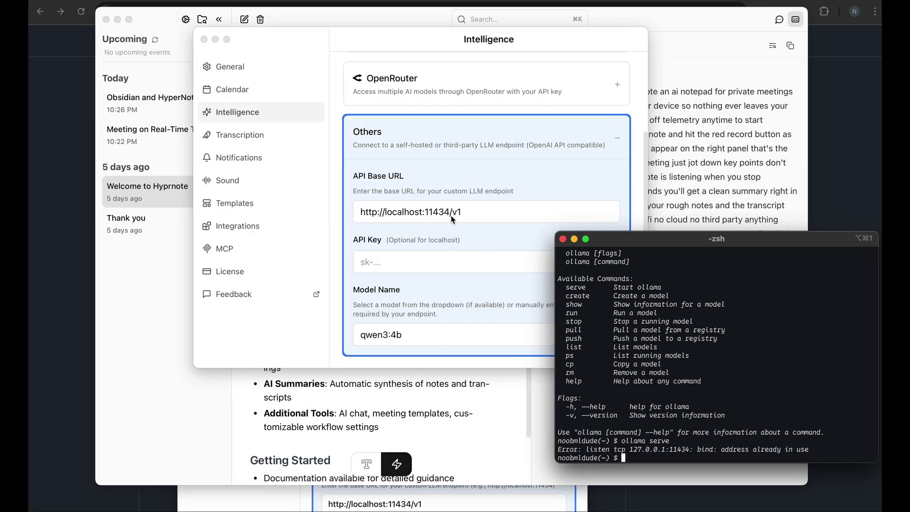
key(super+Tab)
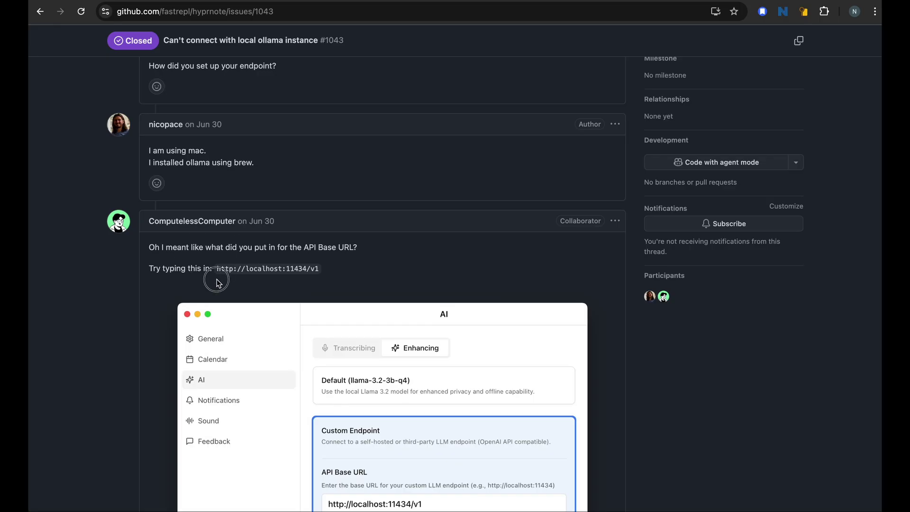
scroll(333, 283, down, 3)
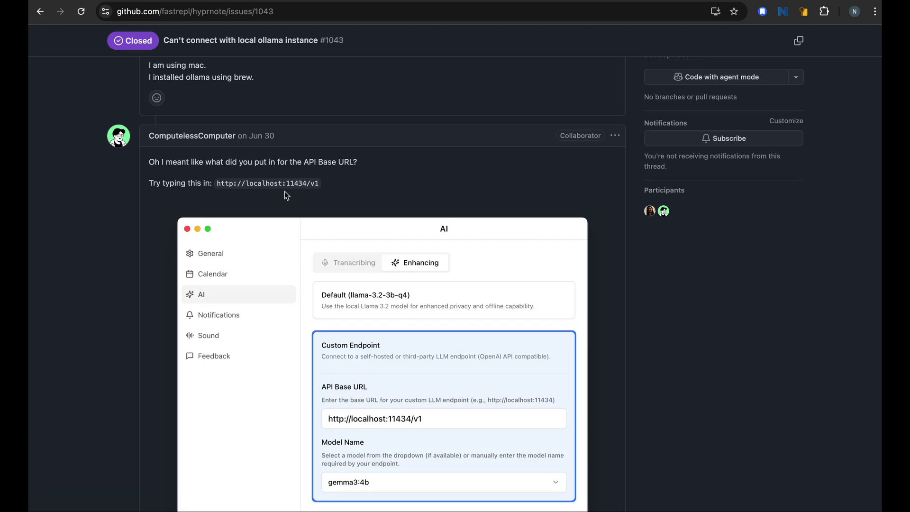
scroll(375, 379, down, 2)
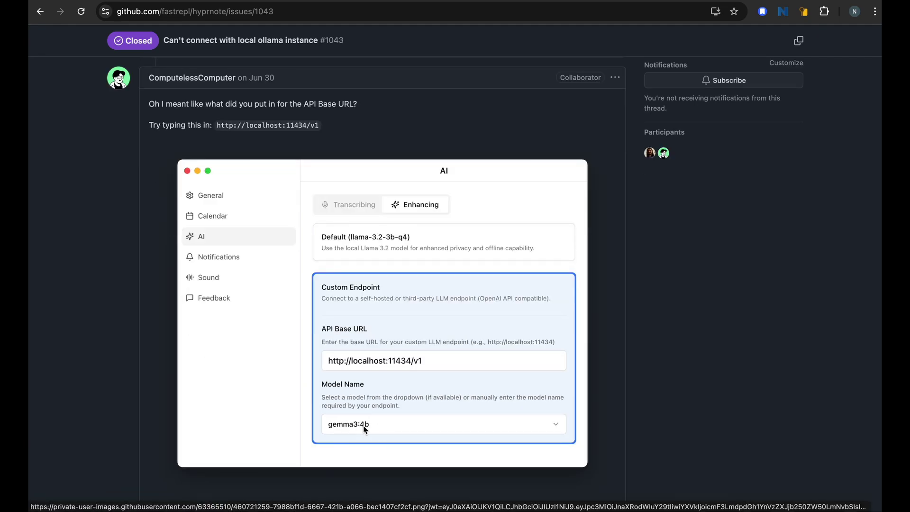
key(super+Tab)
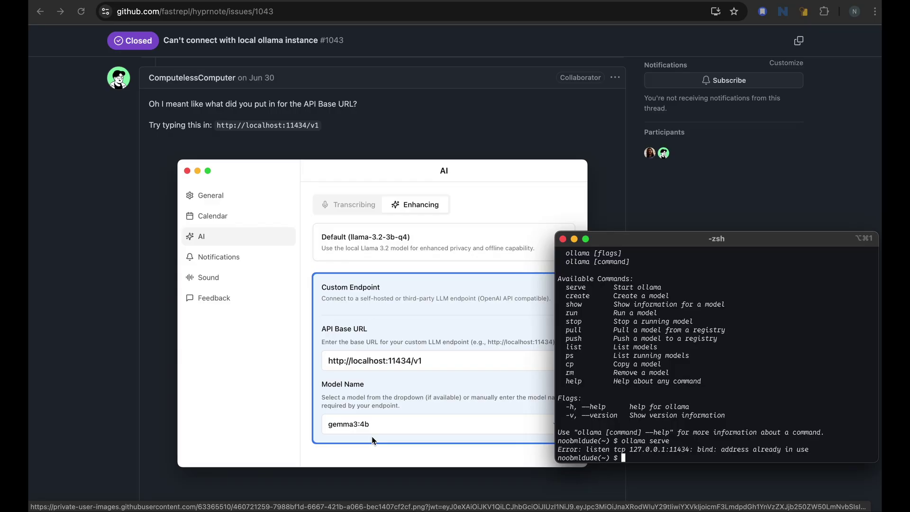
click(500, 348)
Step: Run `ollama list` in iTerm to show the locally installed models
key(super+Tab)
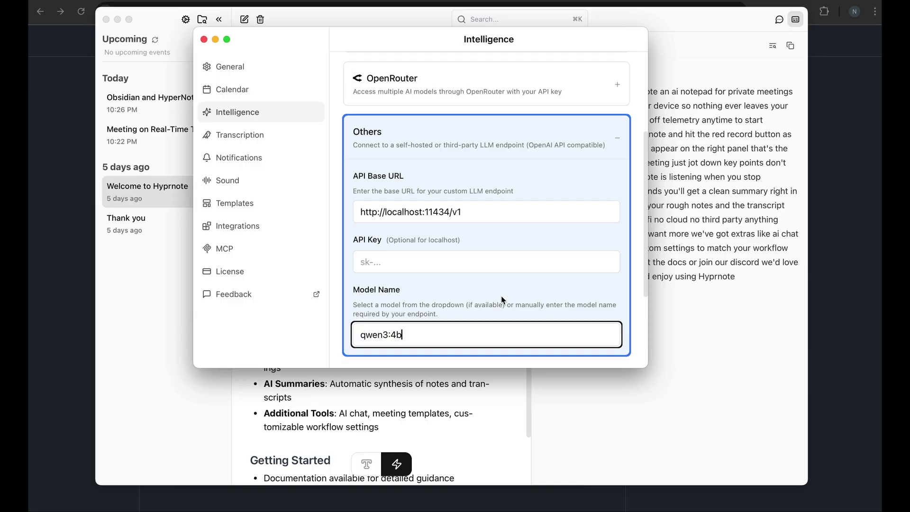
key(super+space)
key(Return)
text(ol)
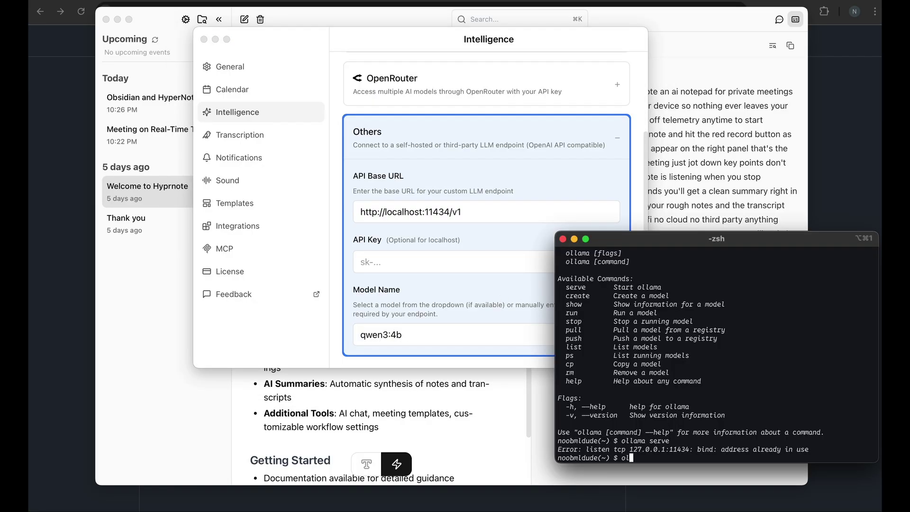
text(lama list)
key(Return)
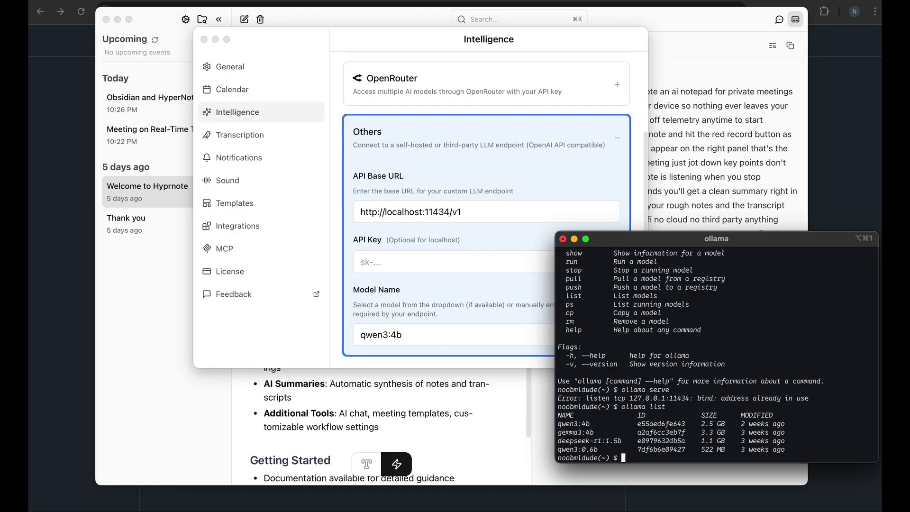
Step: Check that the listed qwen3:4b matches Hyprnote's Model Name field
drag(559, 423, 792, 454)
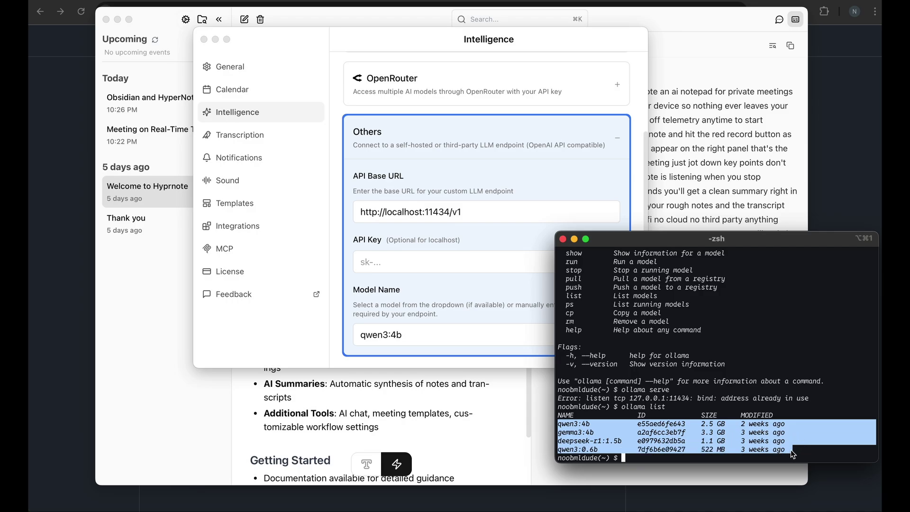
click(615, 439)
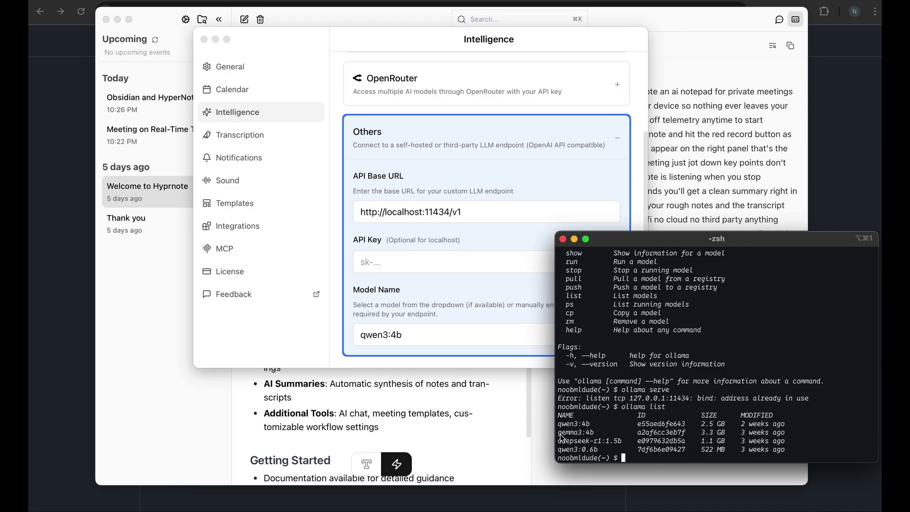
drag(559, 424, 592, 425)
click(474, 305)
click(464, 297)
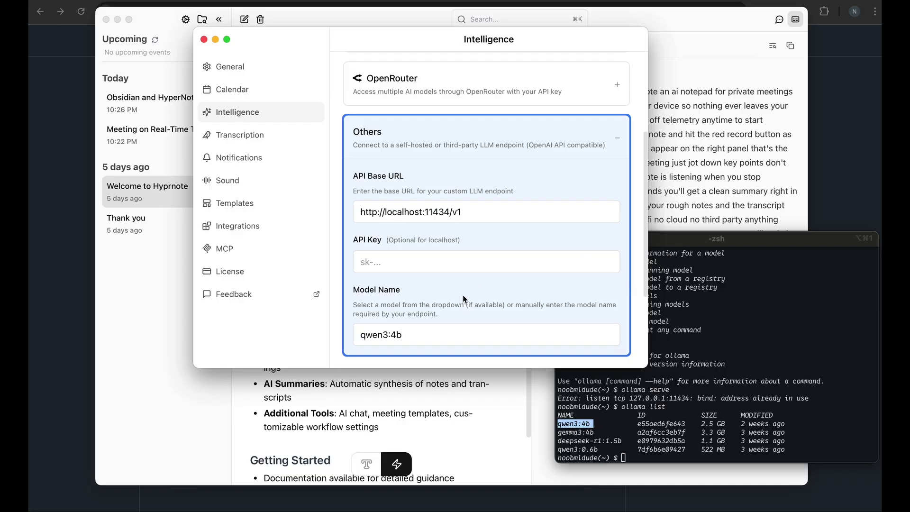
Step: Try the Autonomous, Full Autonomy and Conservative autonomy levels, then settle on Balanced
scroll(393, 145, up, 5)
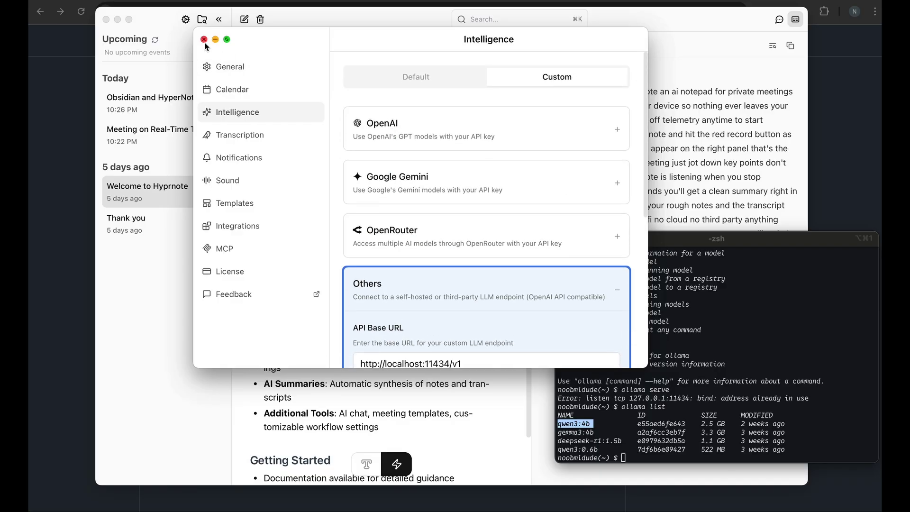
scroll(406, 284, down, 10)
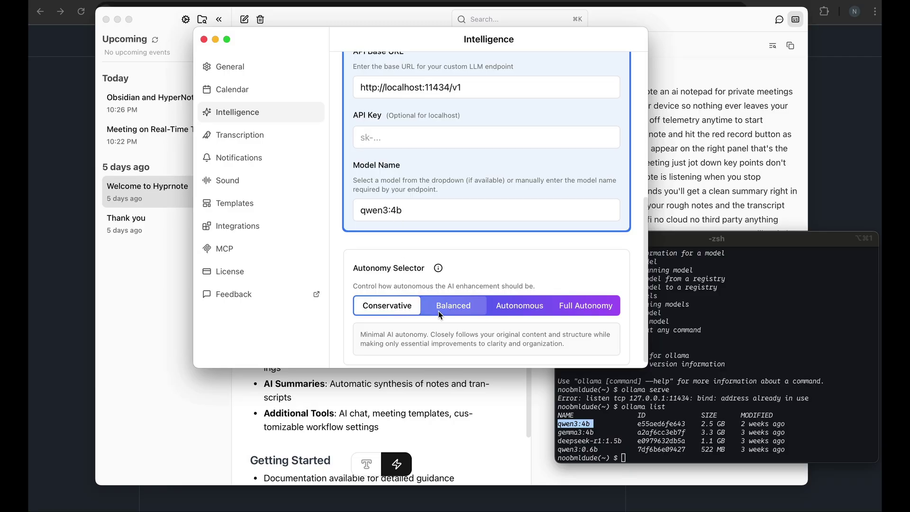
scroll(445, 323, down, 1)
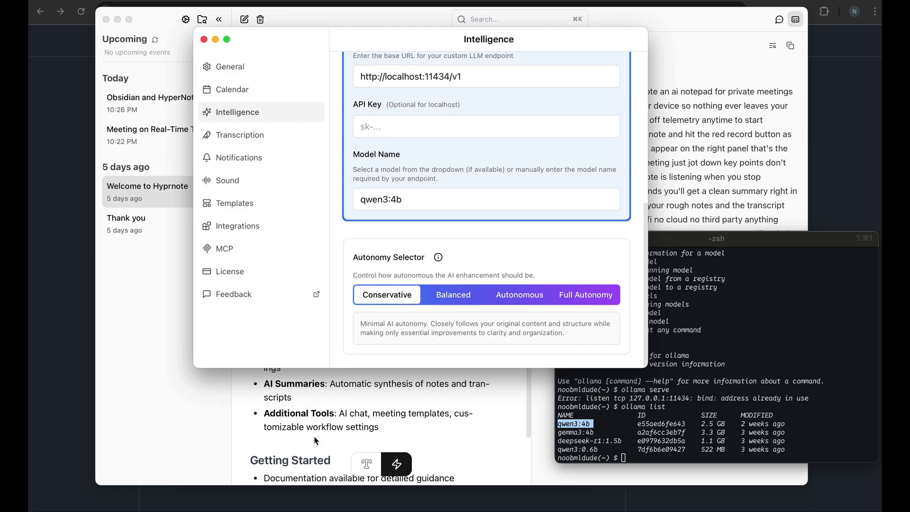
click(520, 294)
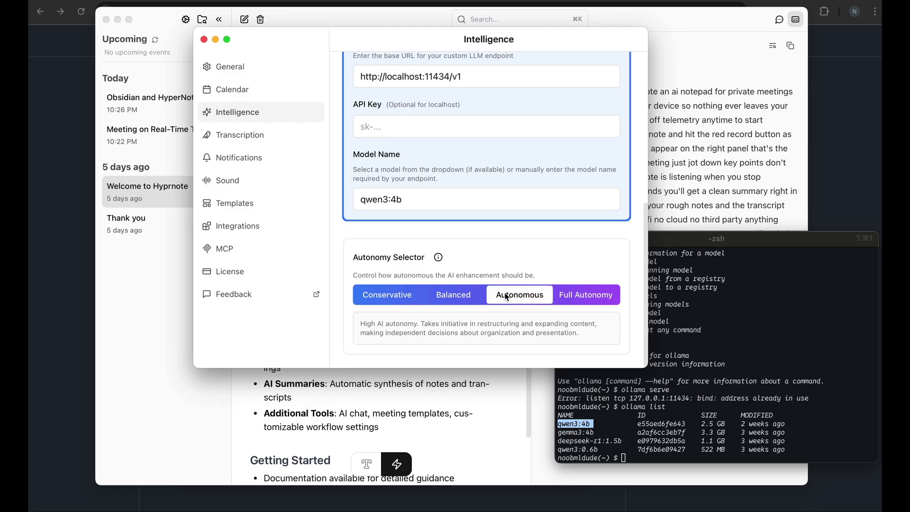
click(585, 295)
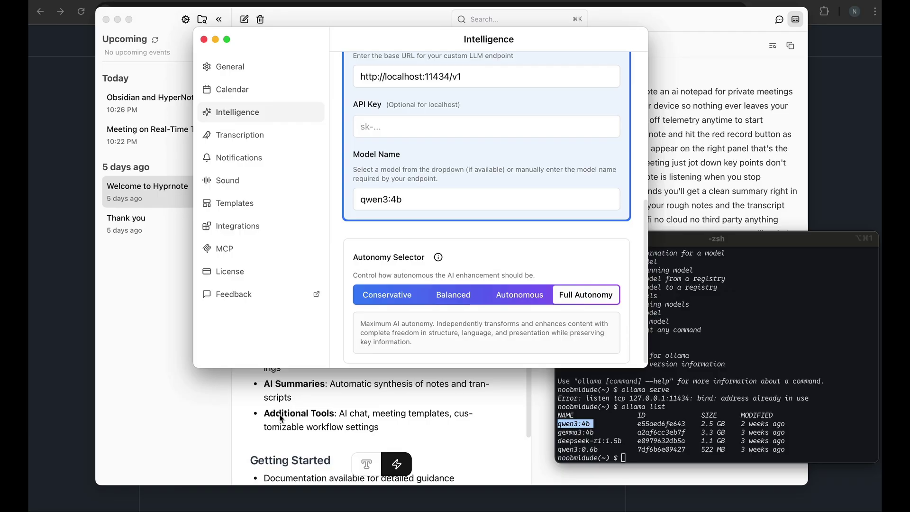
click(446, 302)
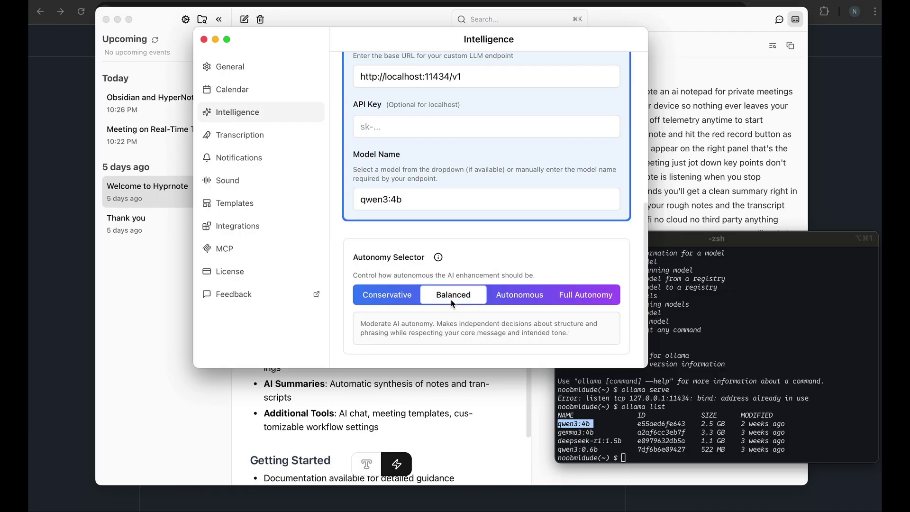
click(406, 302)
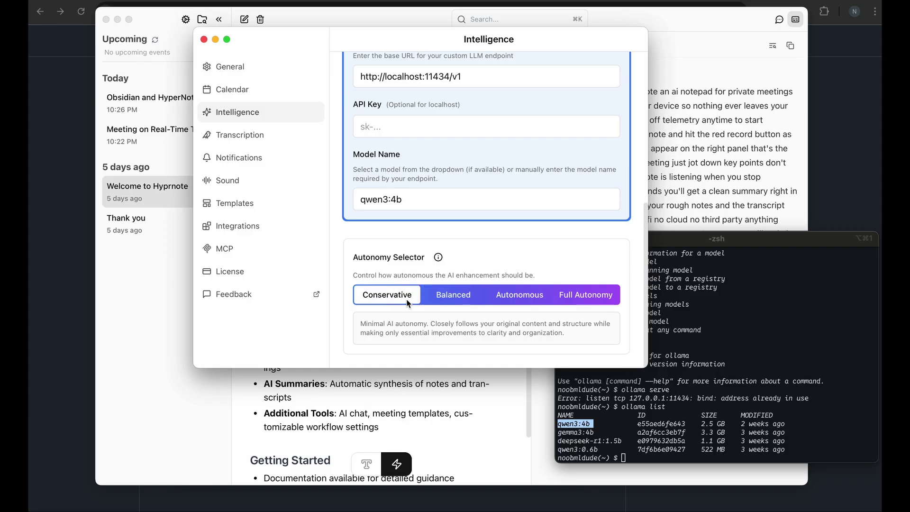
click(463, 296)
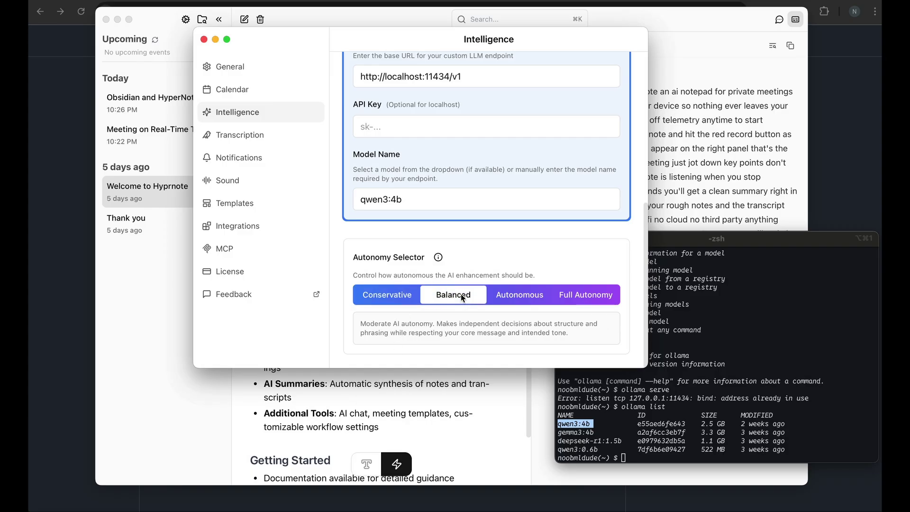